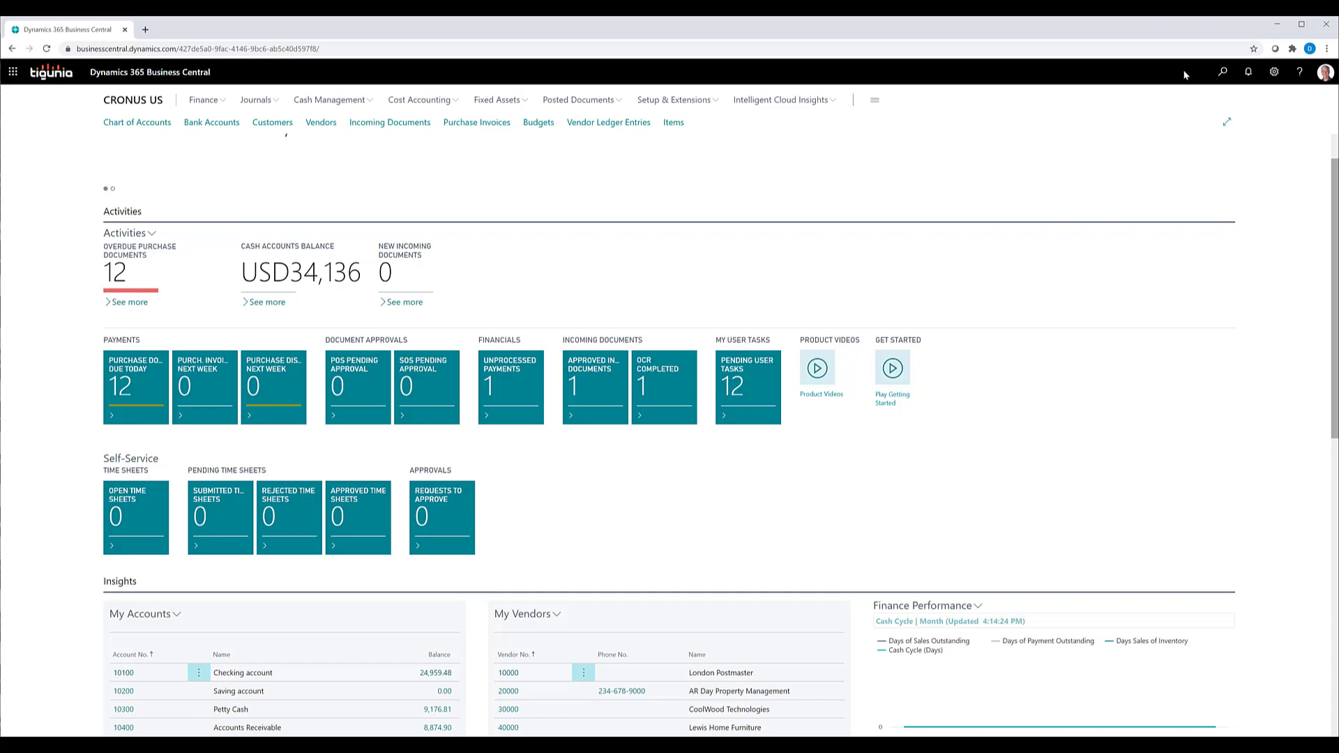
Open the Recurring Purchase Lines list by searching 'rec pur lin'.
click(1223, 73)
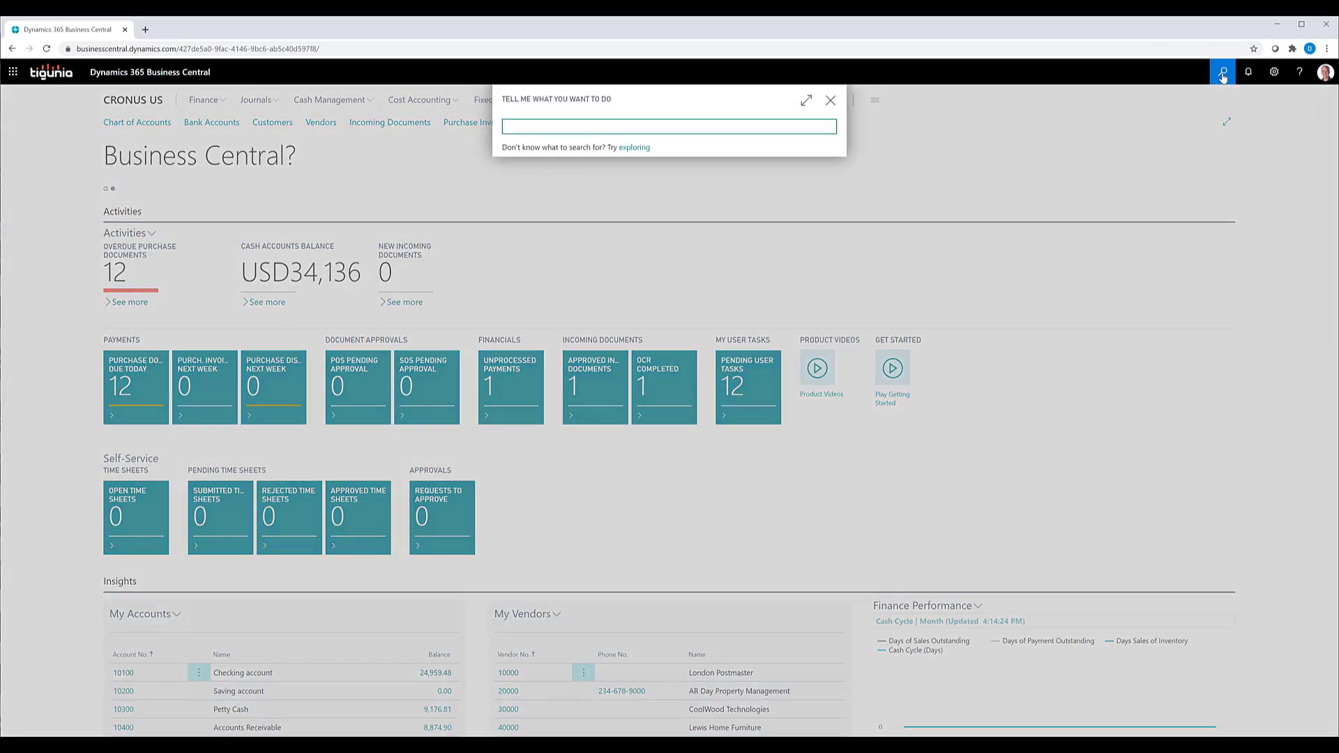
text(rec pur lin)
click(551, 179)
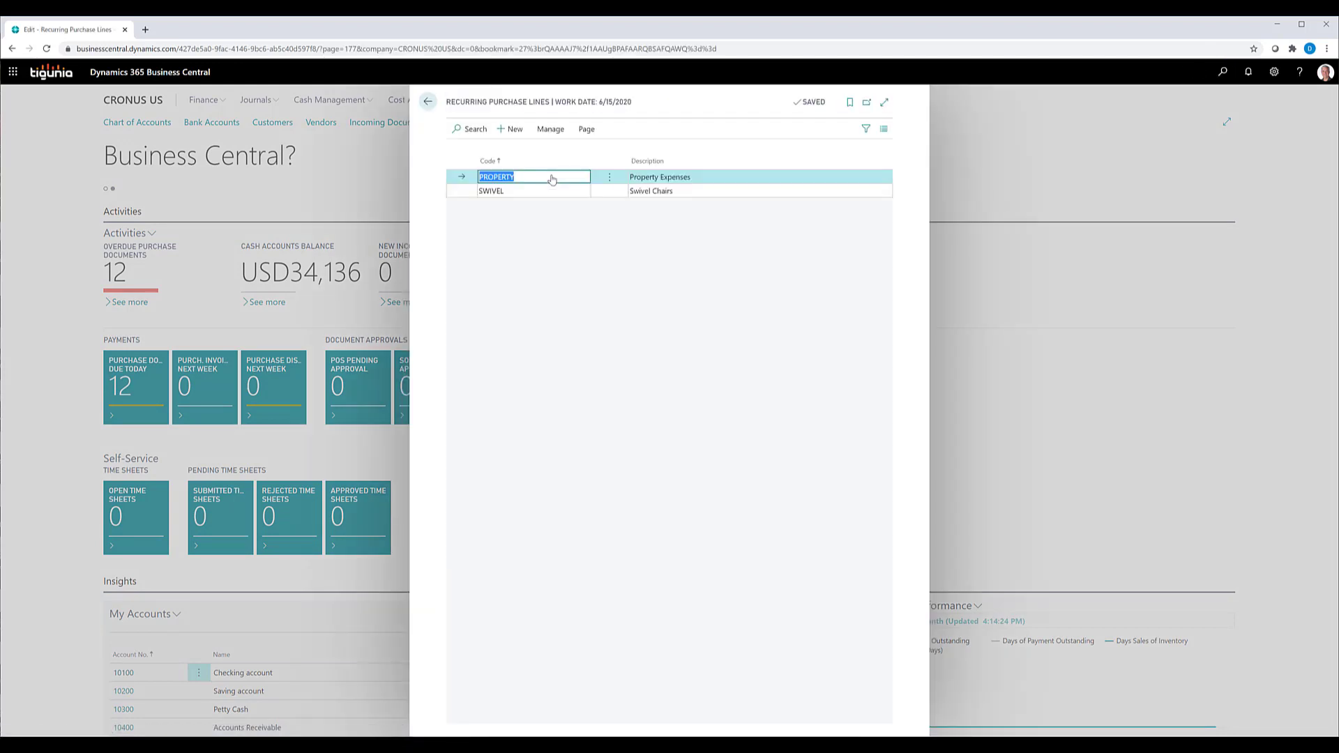
Create new recurring purchase code BANK with description 'Bank Tranactions'.
click(514, 131)
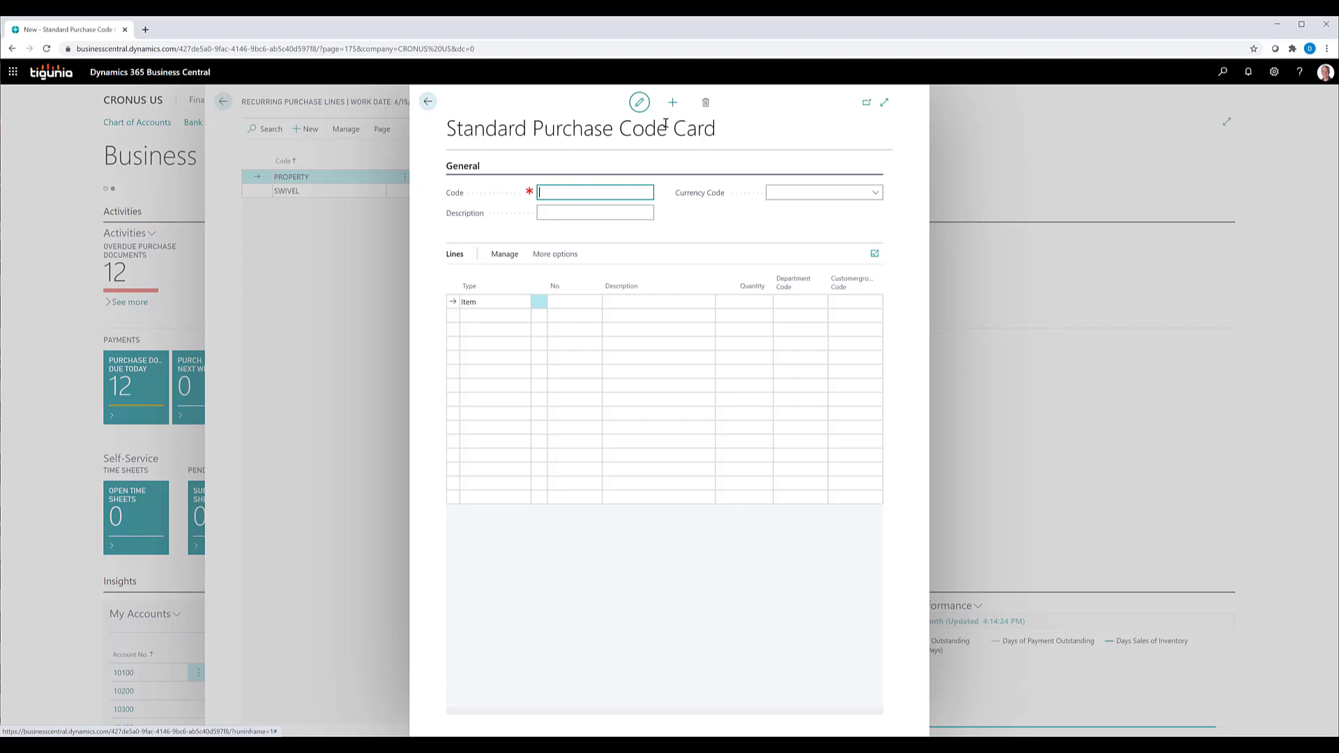
mouse_move(577, 290)
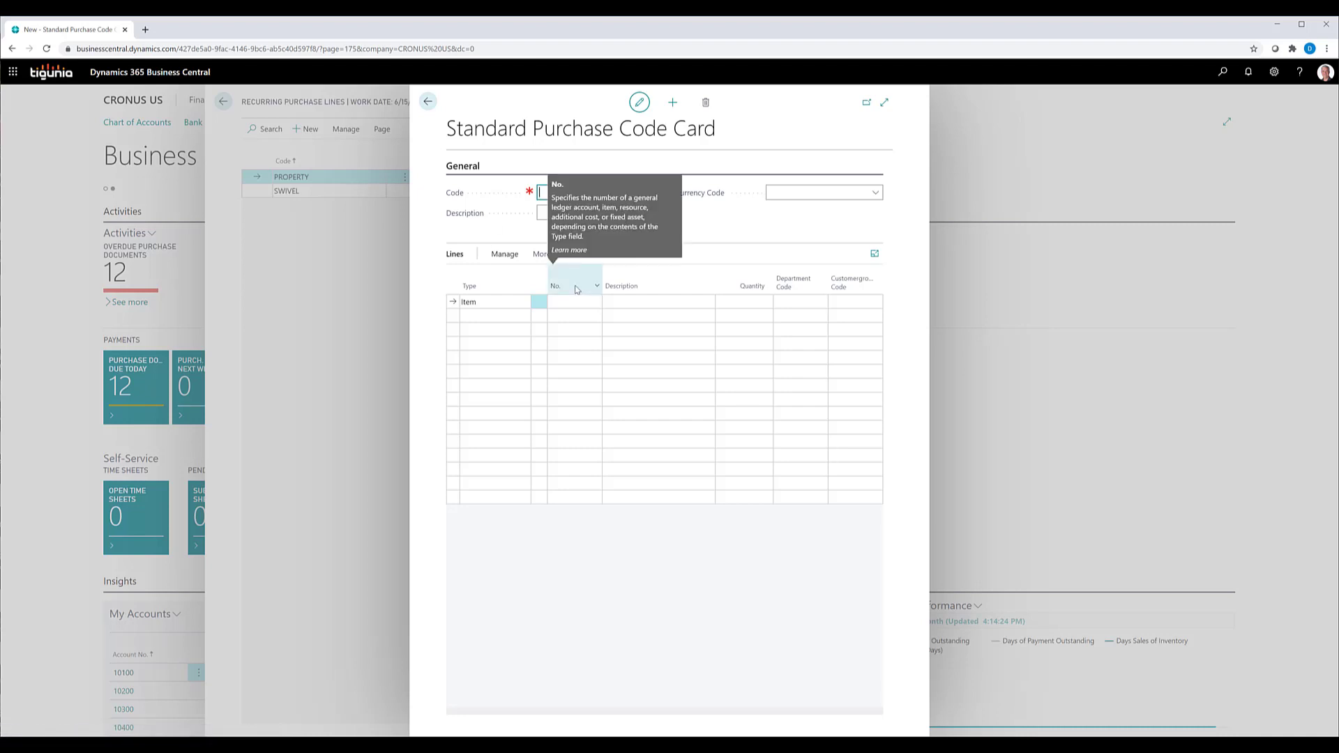
text(bank)
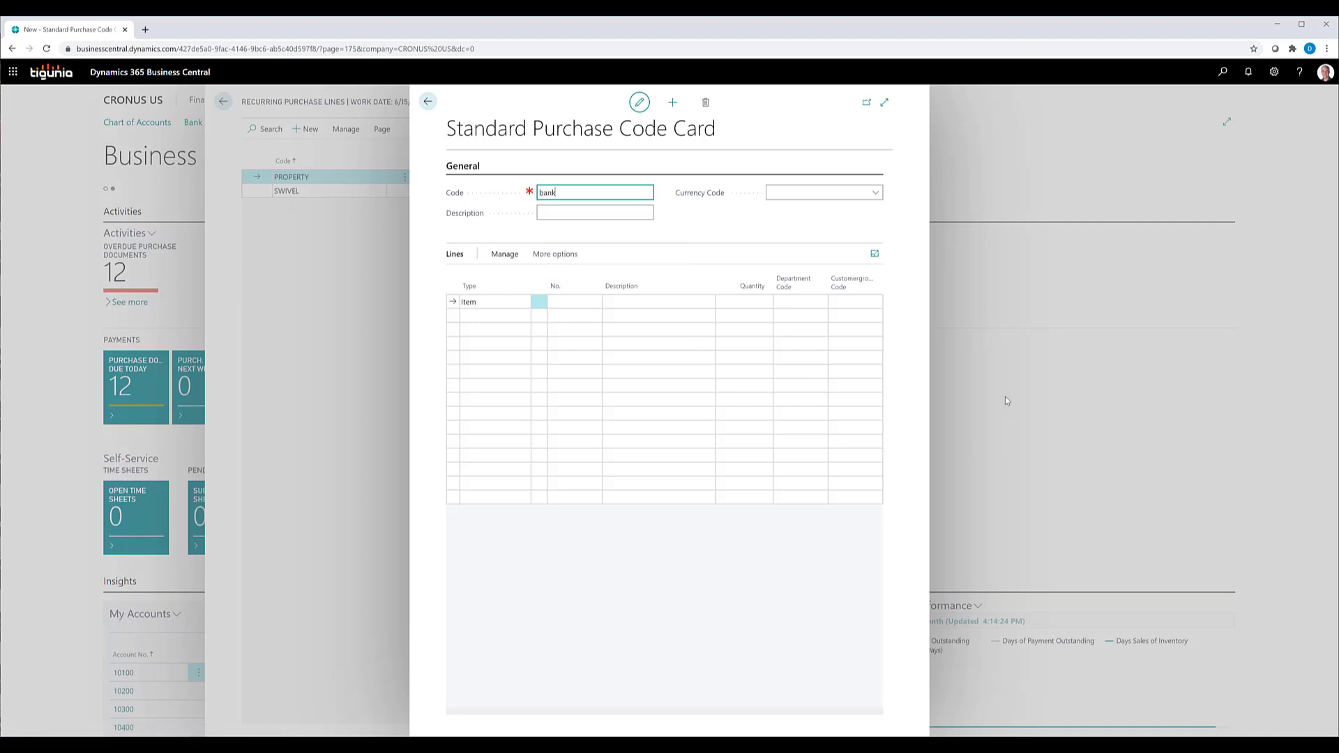
key(Tab)
text(Ba)
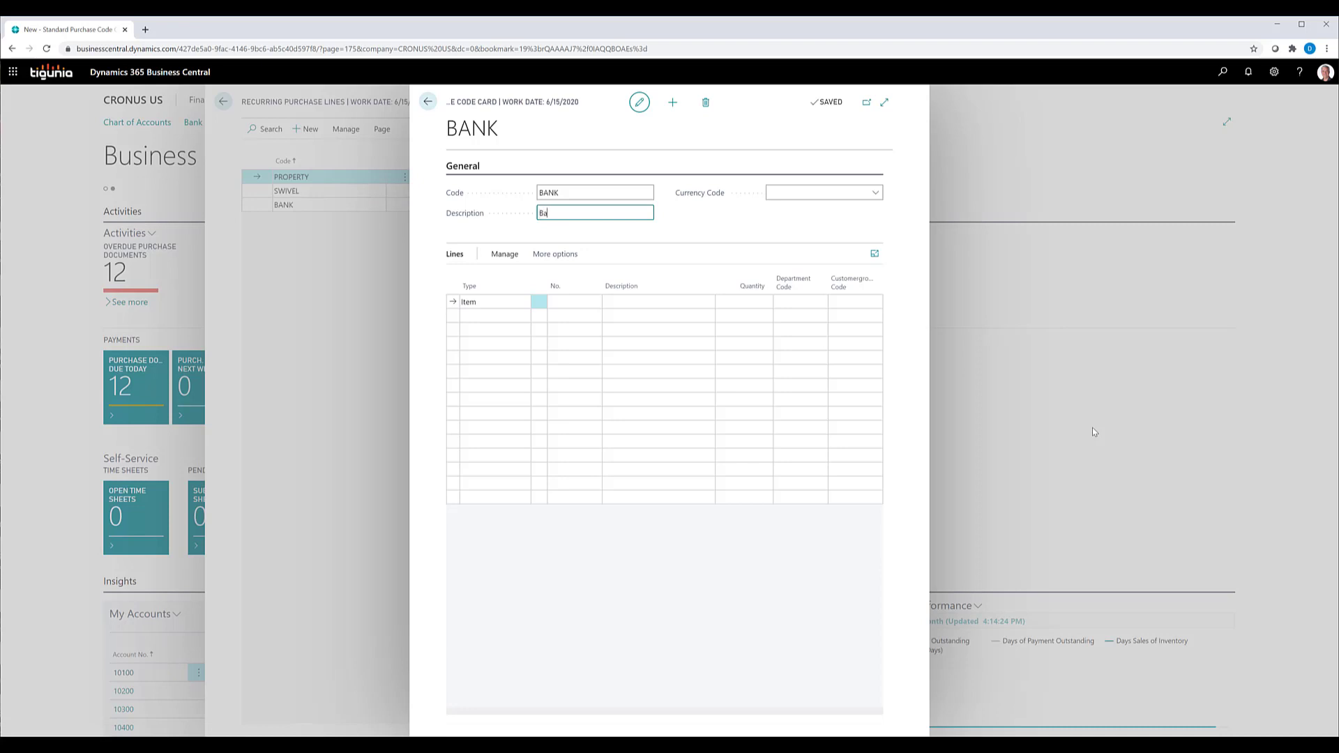
text(nk Tranactions)
key(Tab)
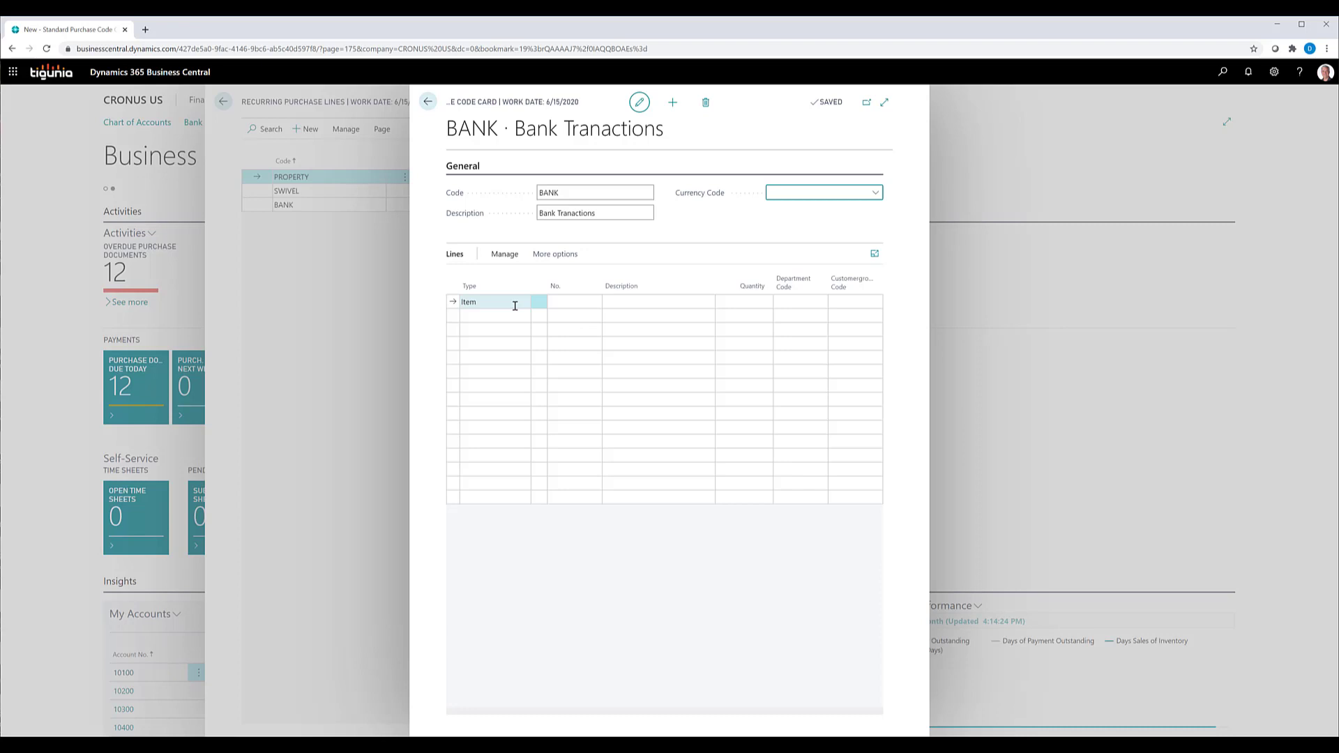
Add a first line: G/L Account 60400 Bank Charges and Fees, quantity 1.
click(516, 305)
click(523, 304)
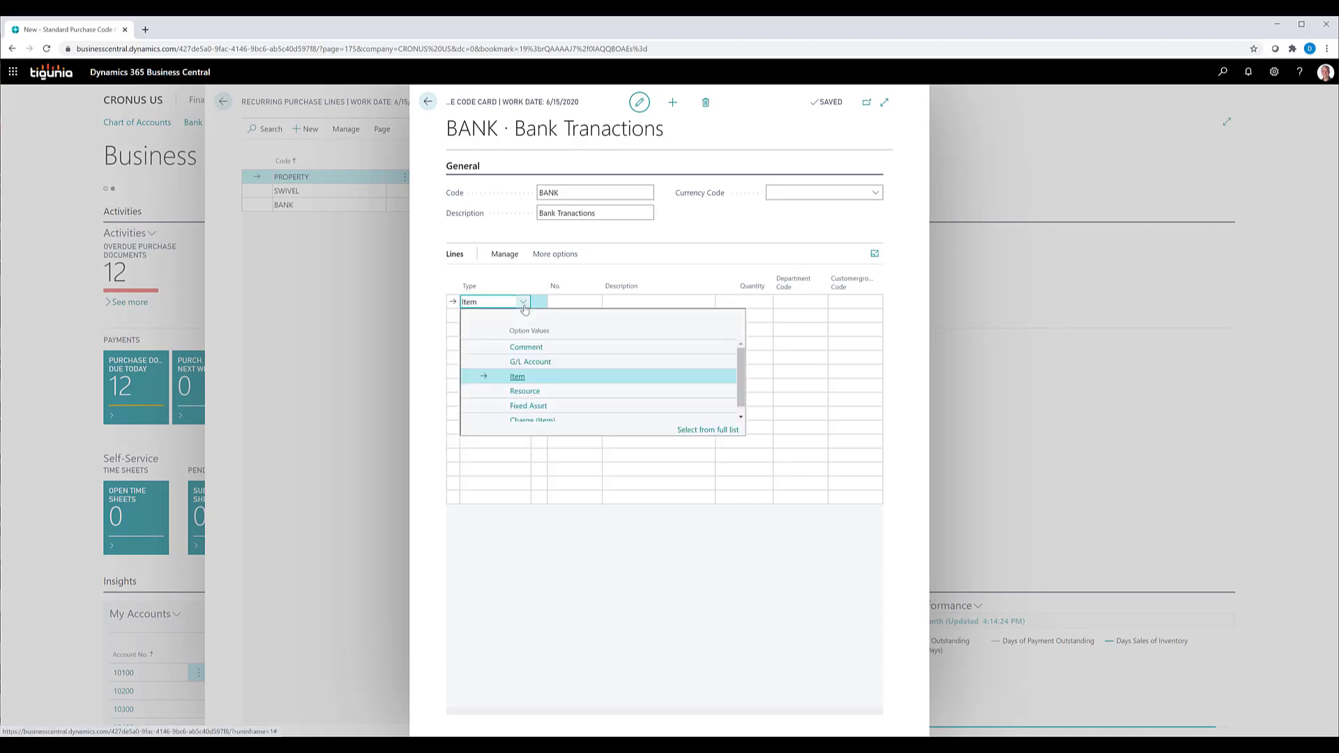
click(551, 362)
click(567, 305)
text(60400)
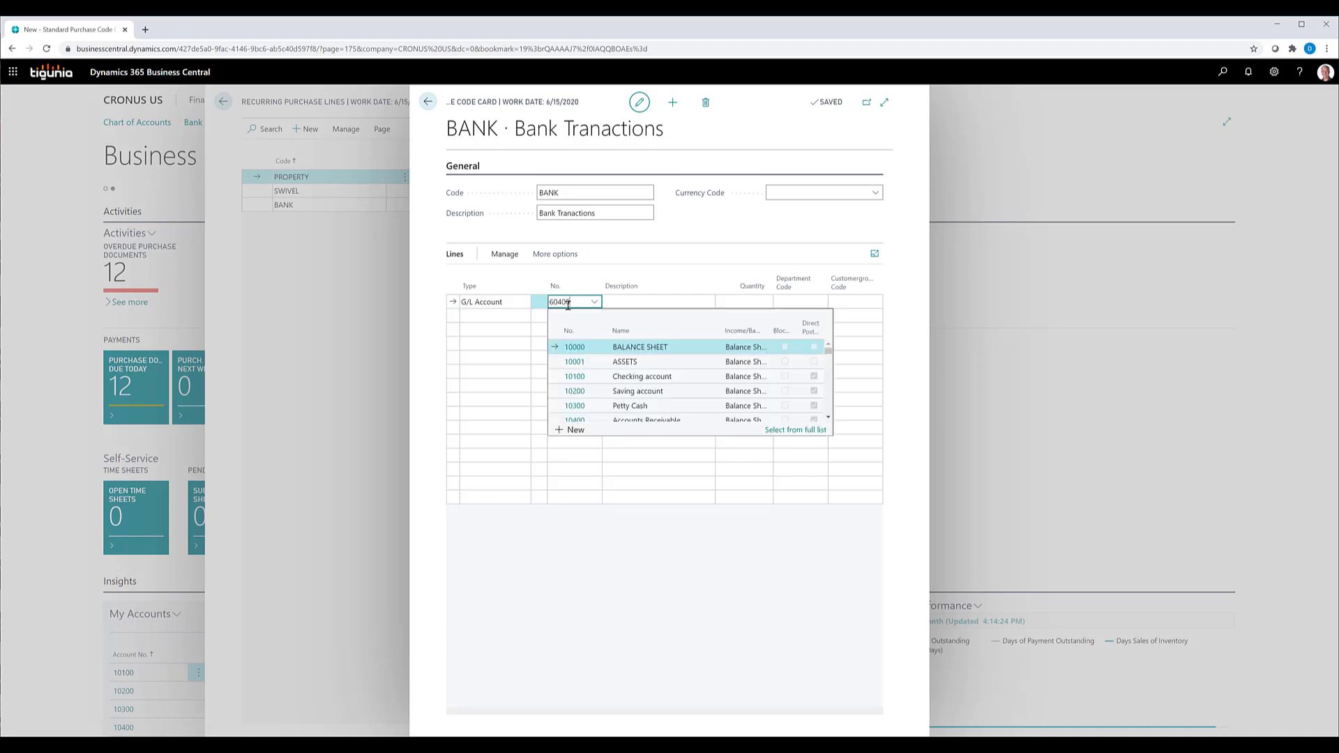
key(Tab)
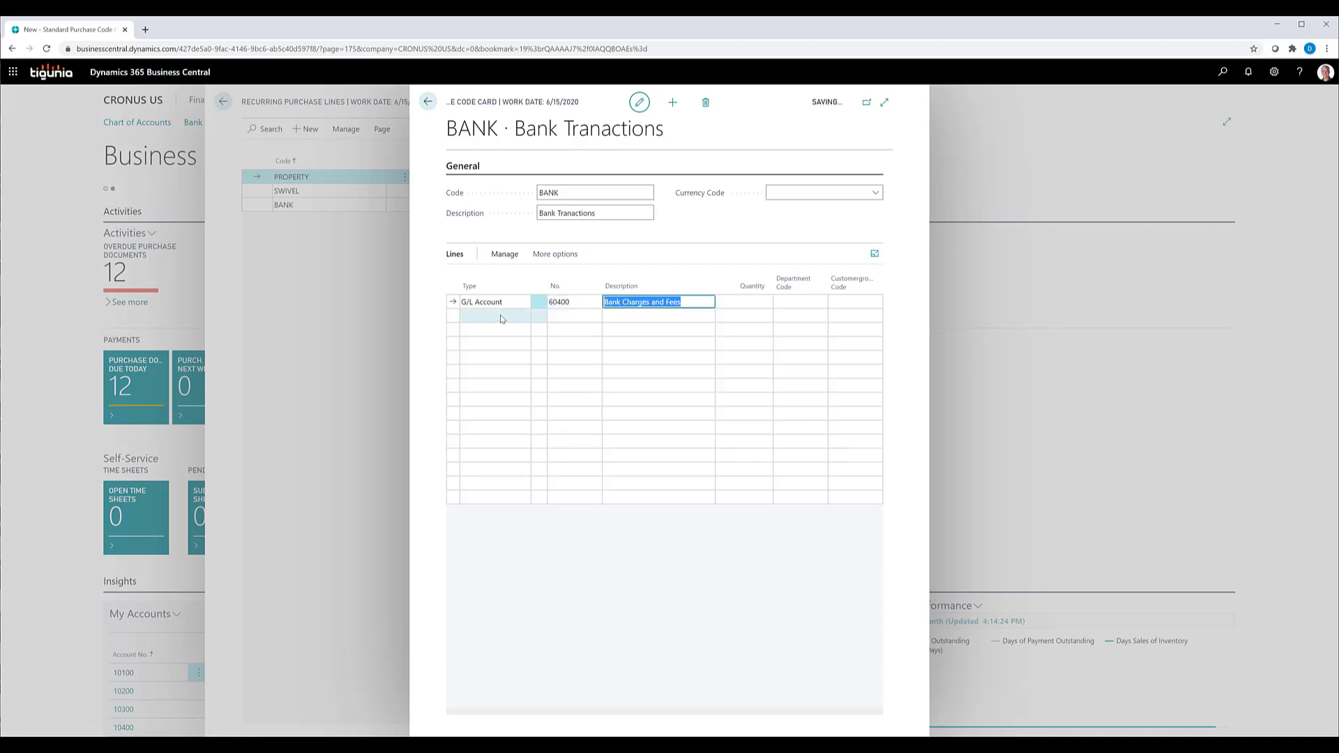
key(Tab)
text(1)
key(Tab)
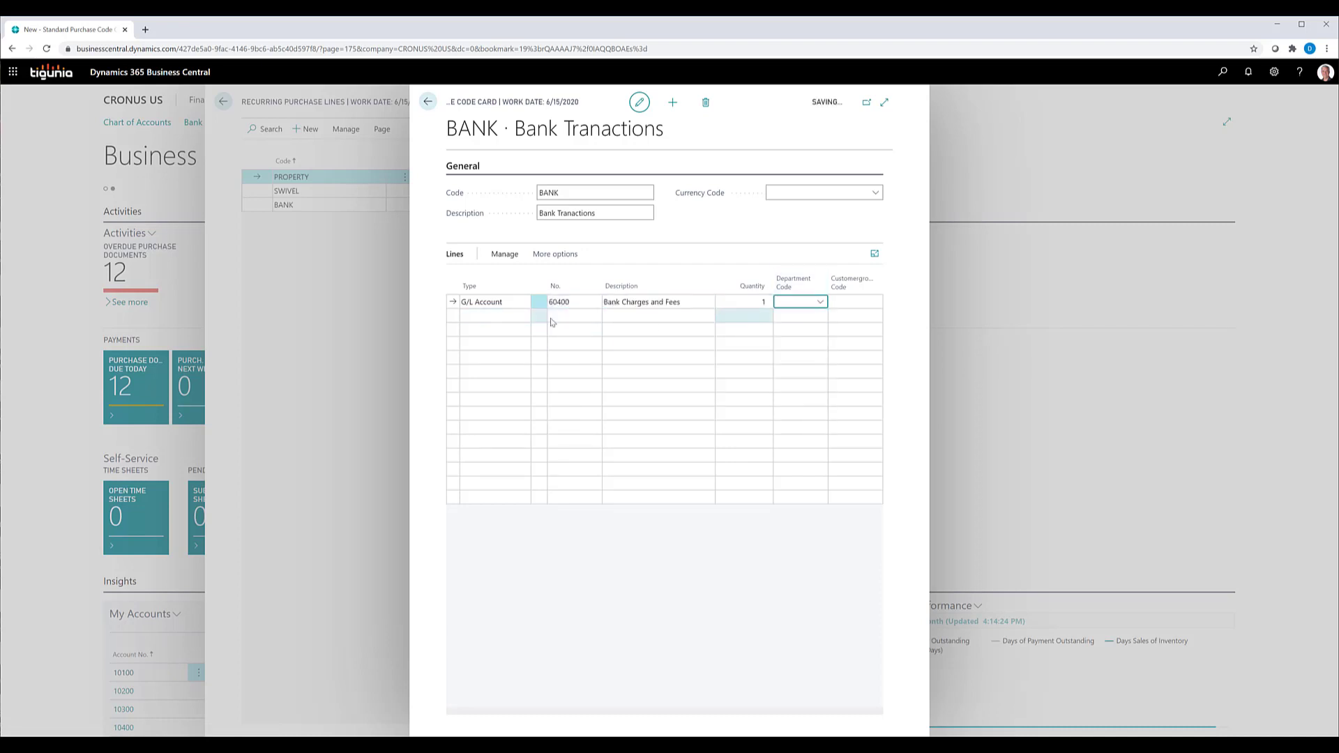
Add a second line: G/L Account 60500 Processing Fees, quantity 1.
click(513, 327)
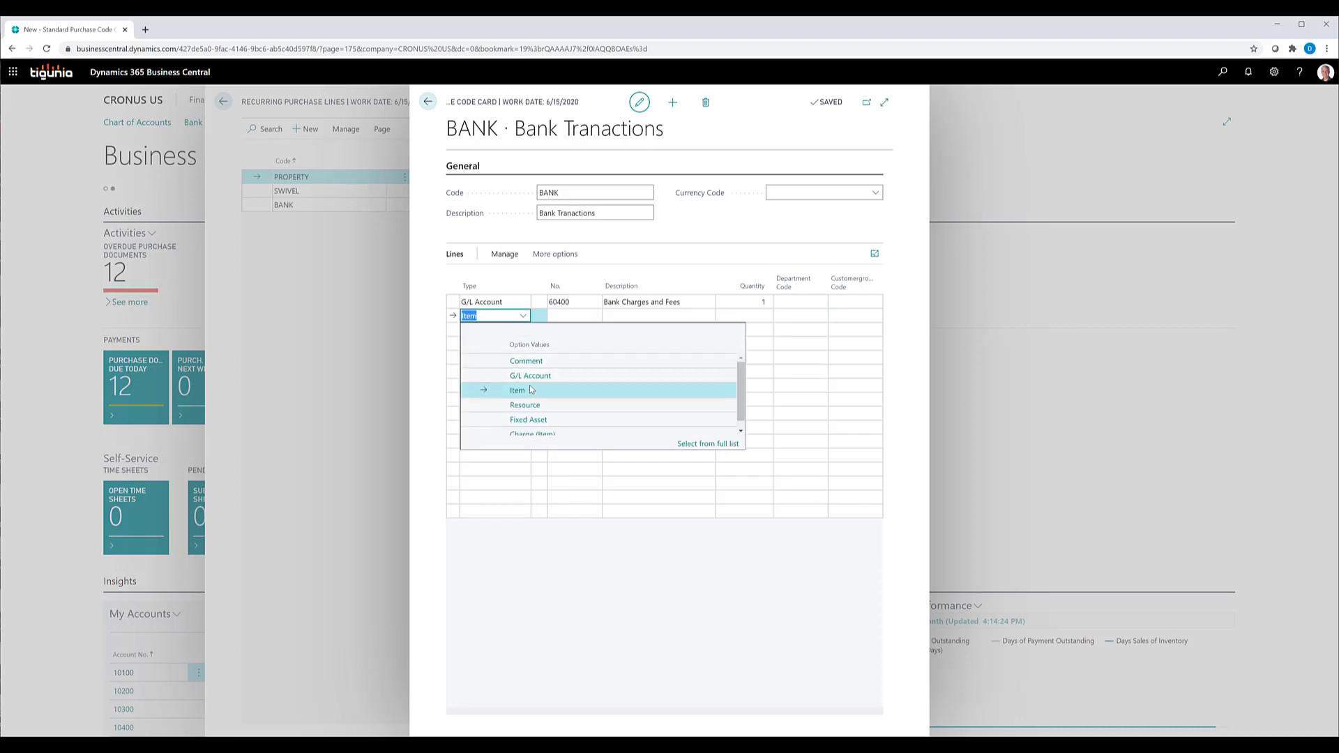
click(481, 374)
click(566, 316)
text(60500)
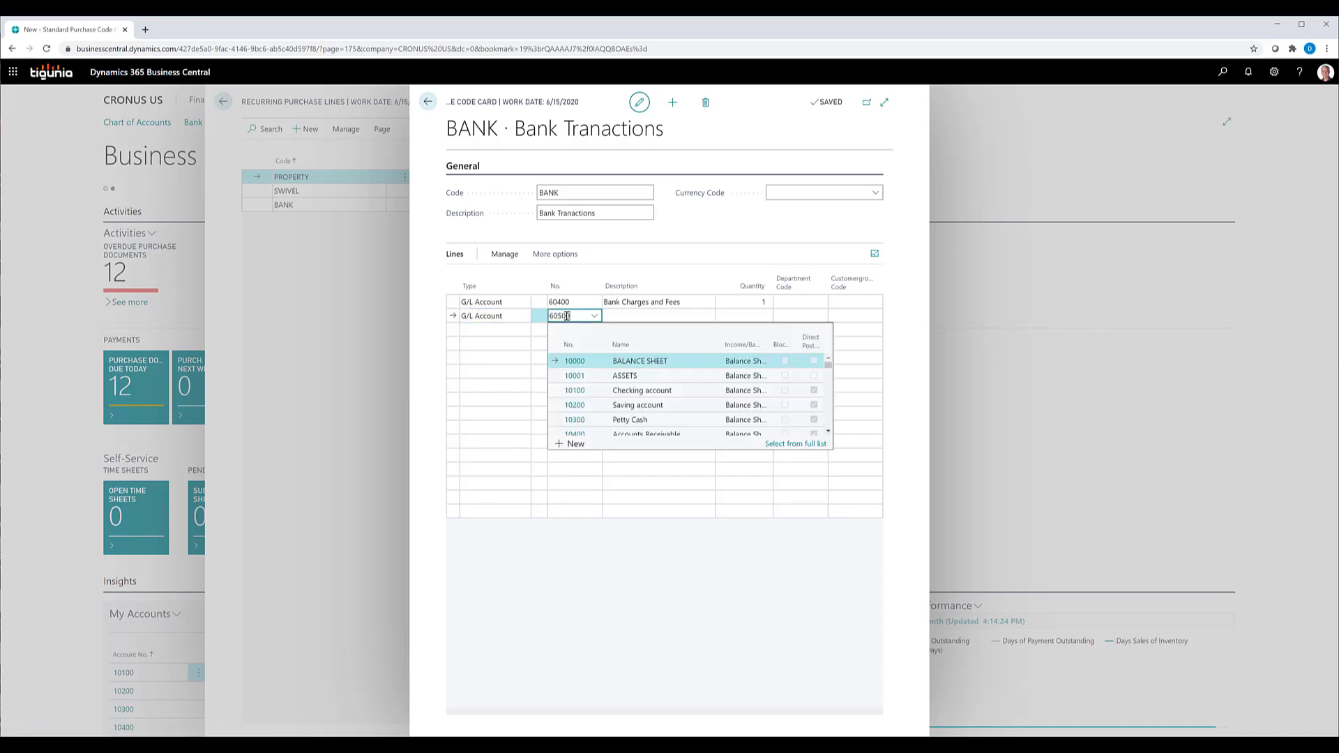
key(Tab)
text(1)
key(Tab)
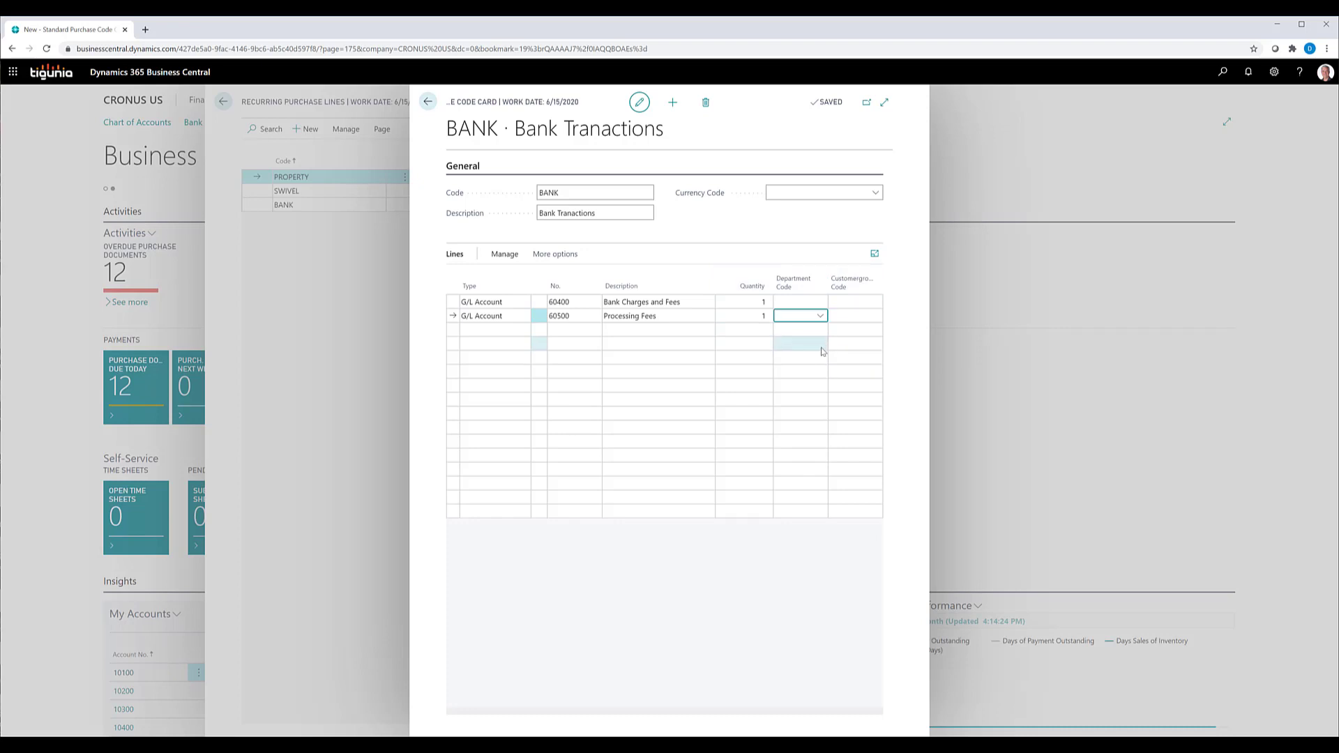
Close the BANK code and open the Vendors list from the home page.
click(428, 102)
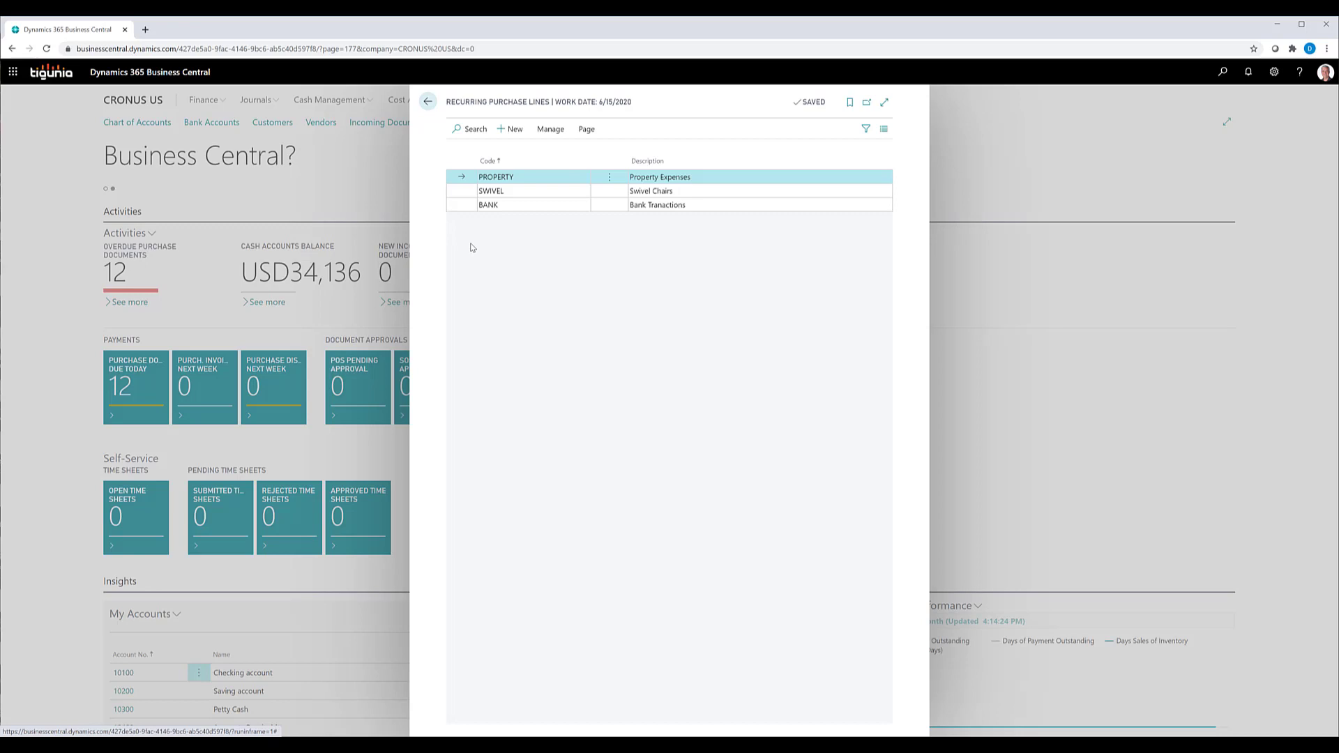
click(428, 102)
click(1223, 72)
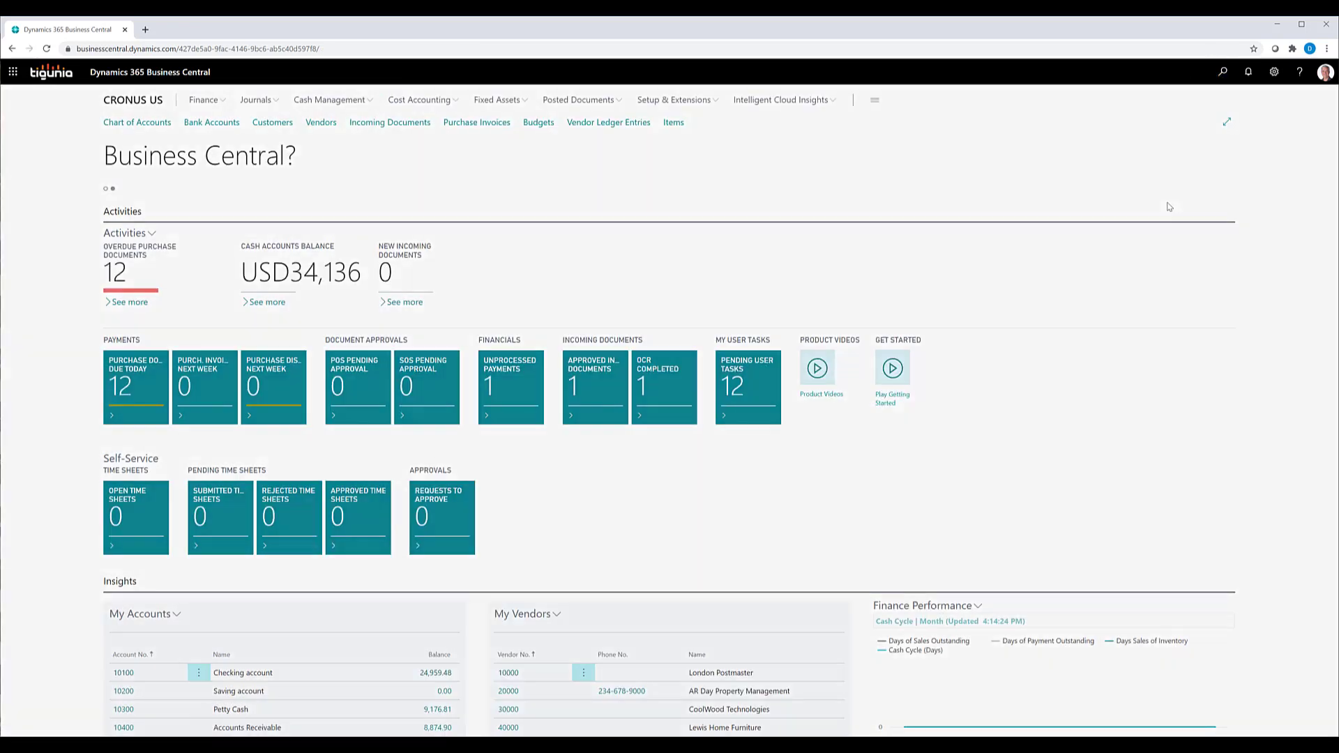
text(vendor)
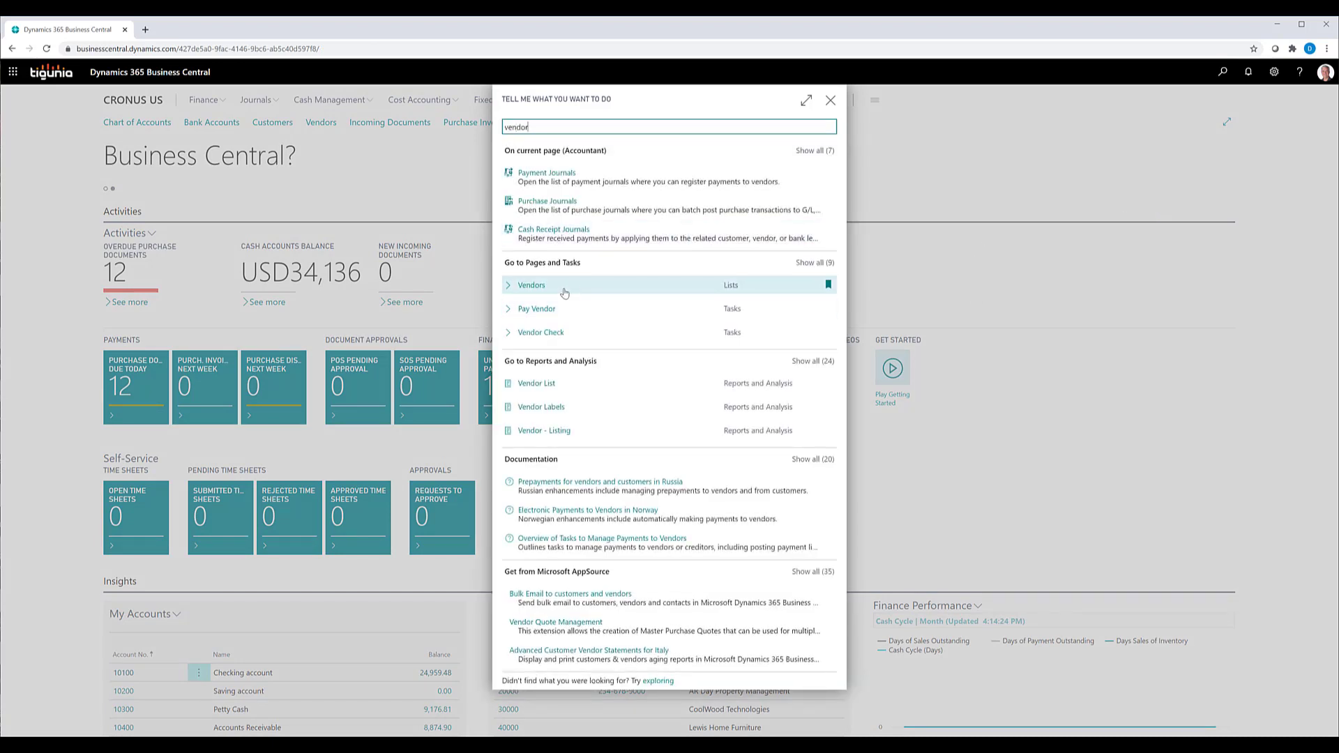
key(Return)
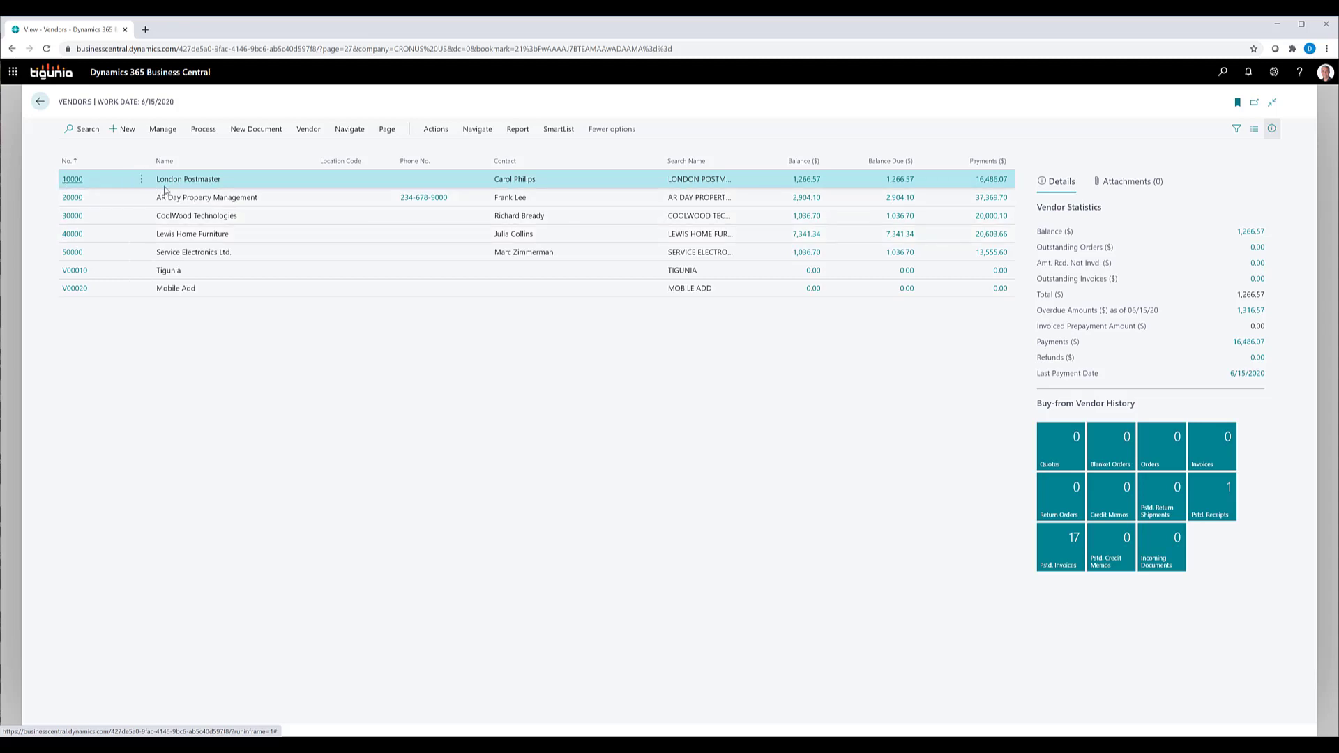
Open vendor 10000 London Postmaster's Recurring Purchase Lines via Navigate > Purchases.
click(416, 189)
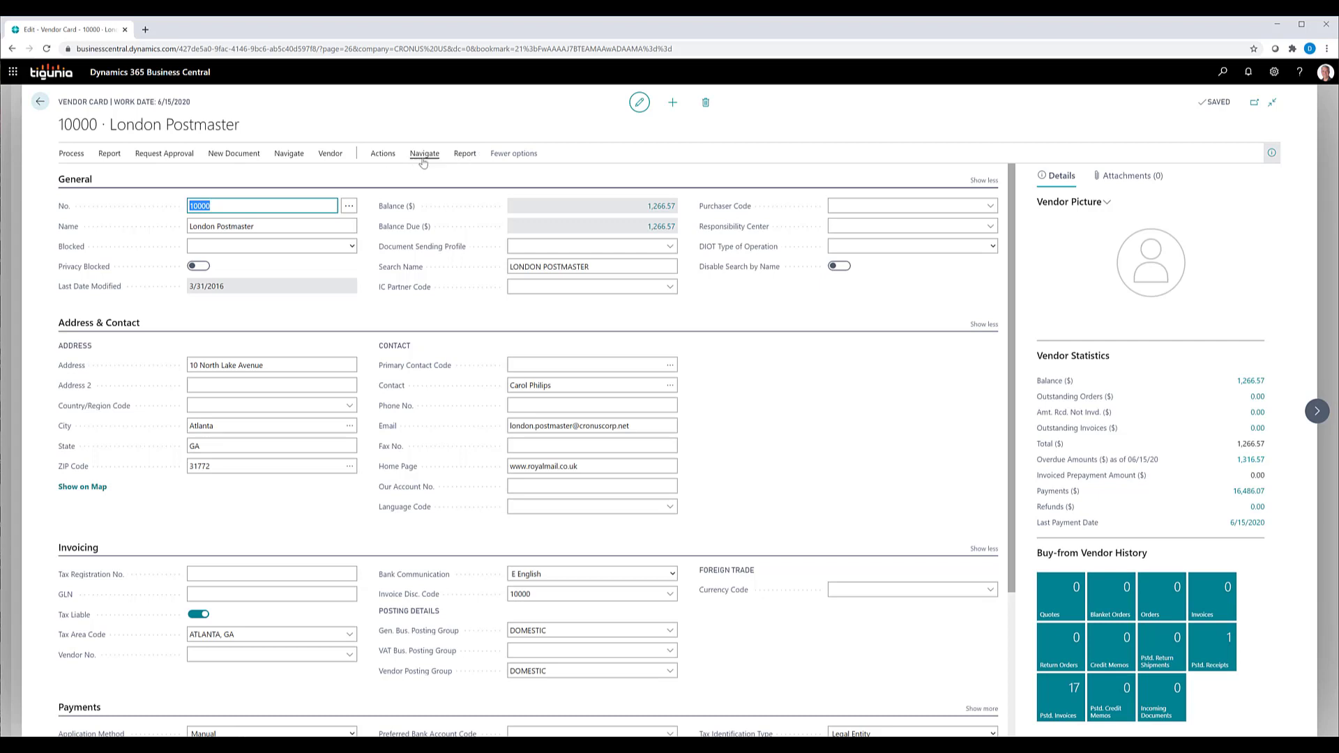
click(423, 155)
click(153, 179)
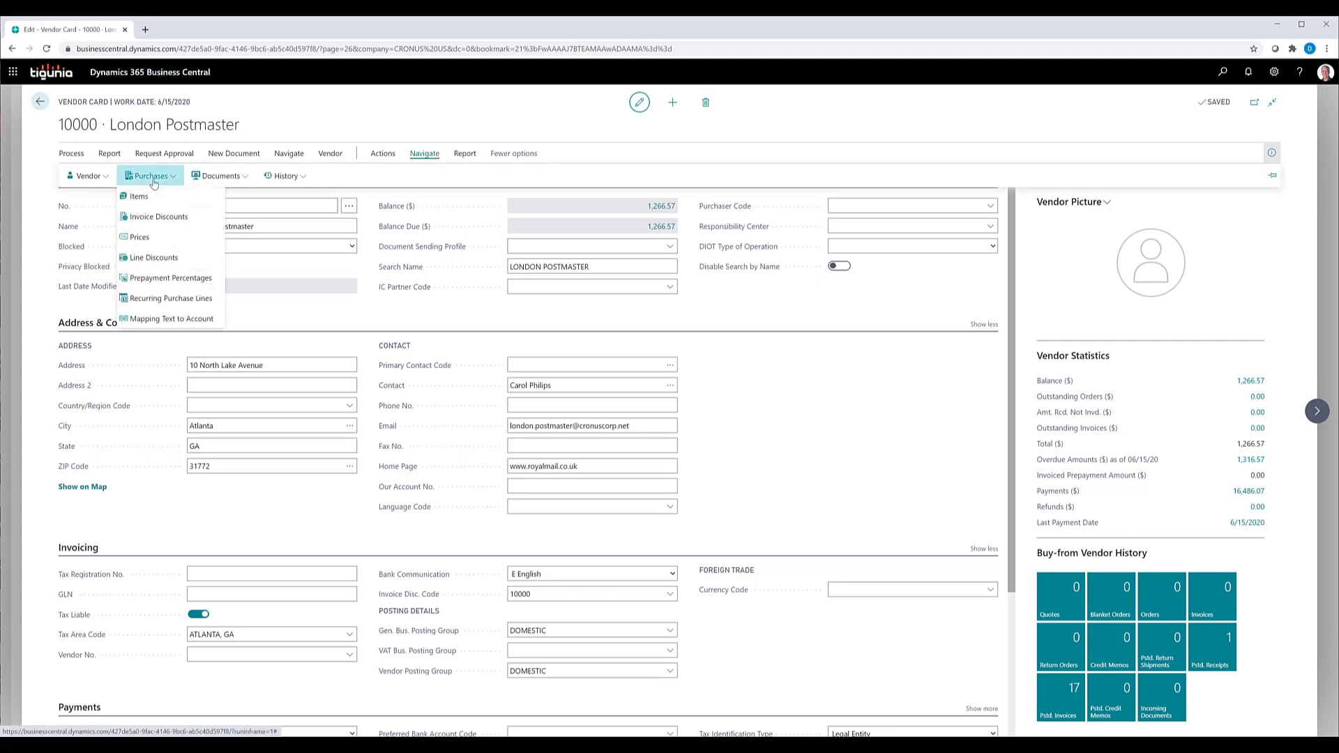
click(157, 299)
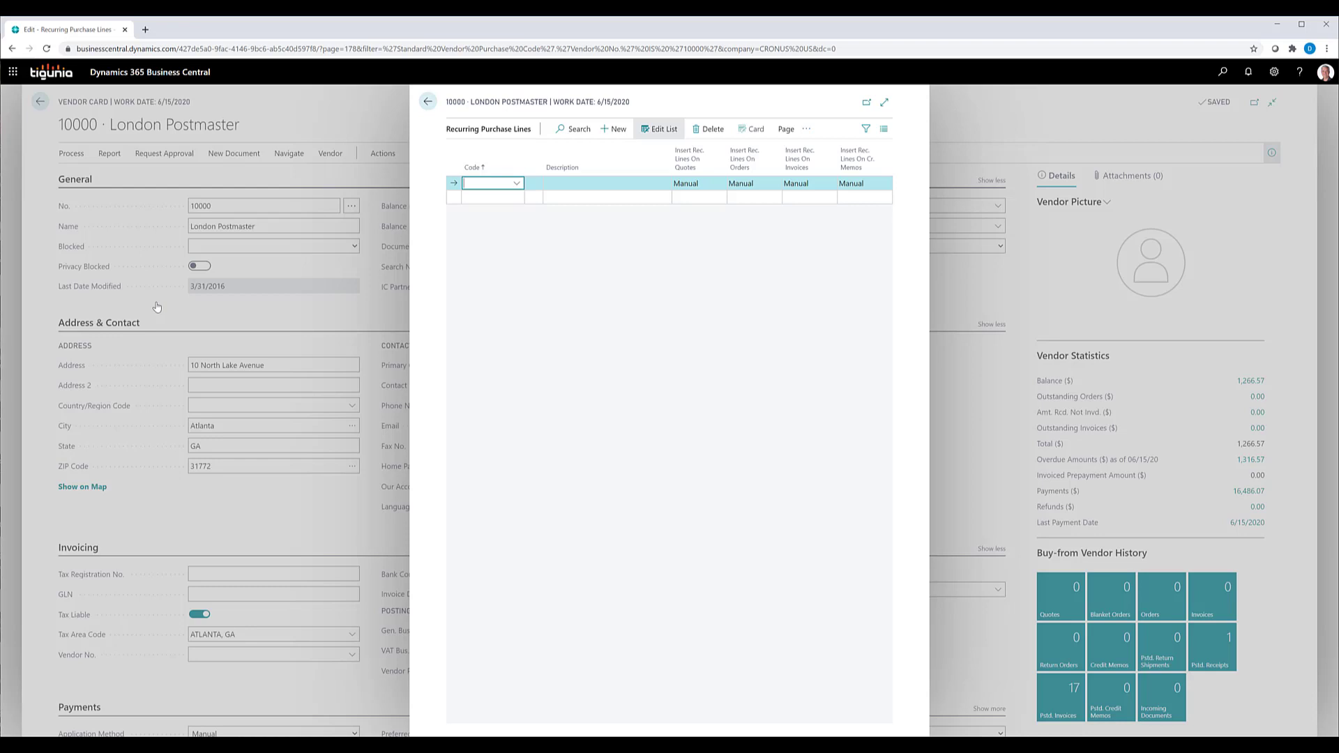
Assign code BANK to vendor 10000 with Automatic insertion on orders and invoices.
click(517, 184)
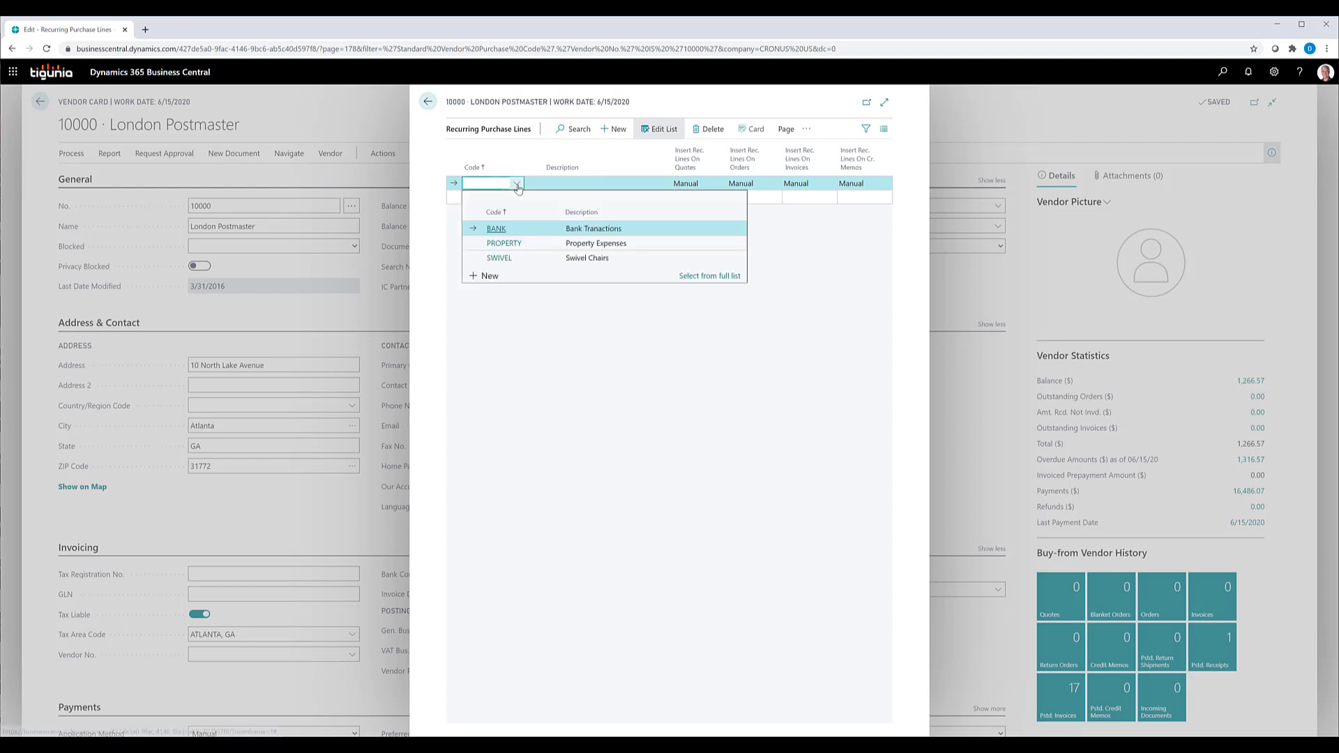
click(528, 232)
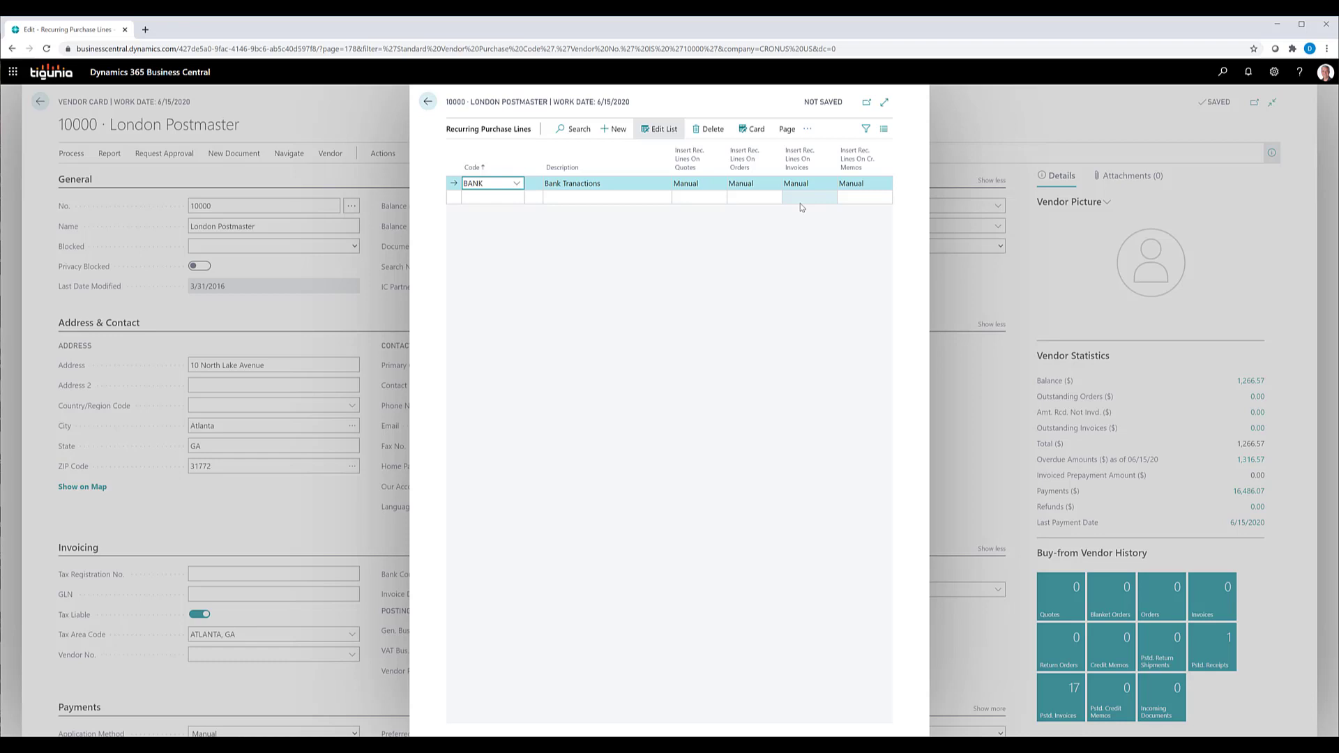
mouse_move(753, 157)
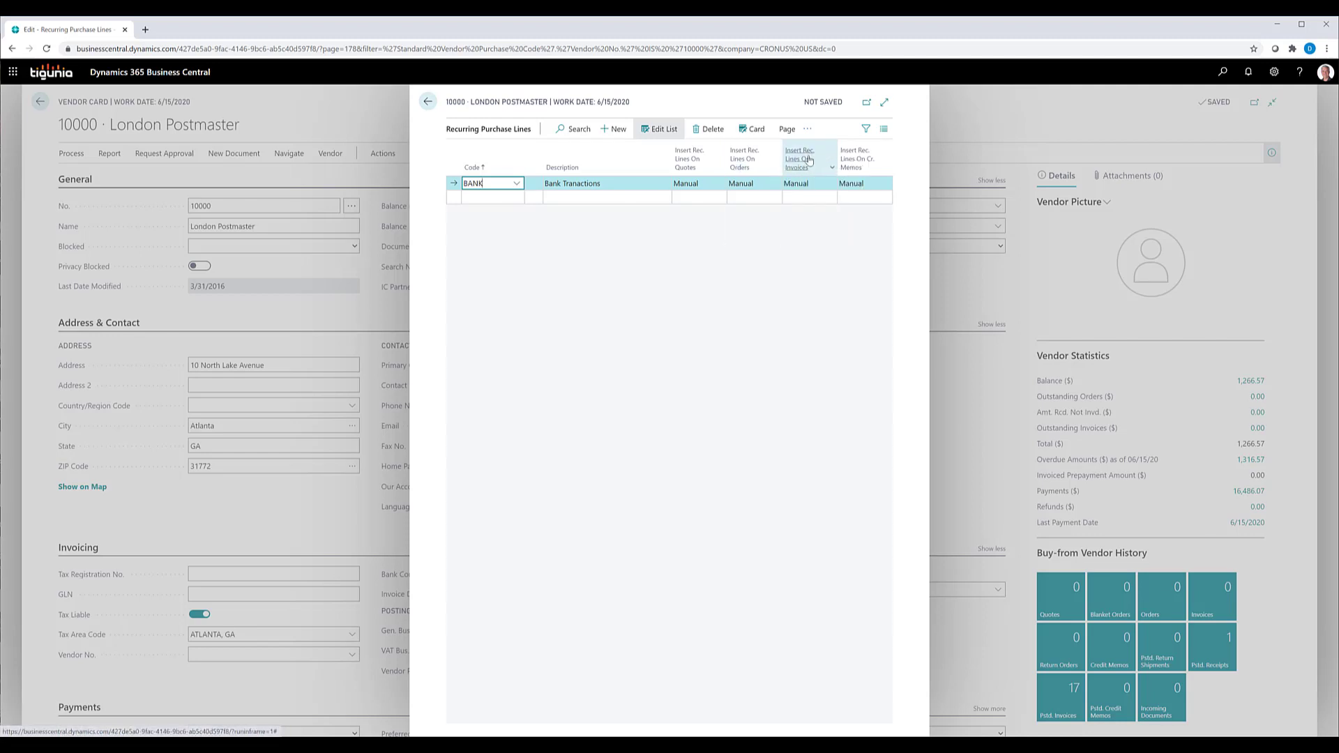
mouse_move(809, 160)
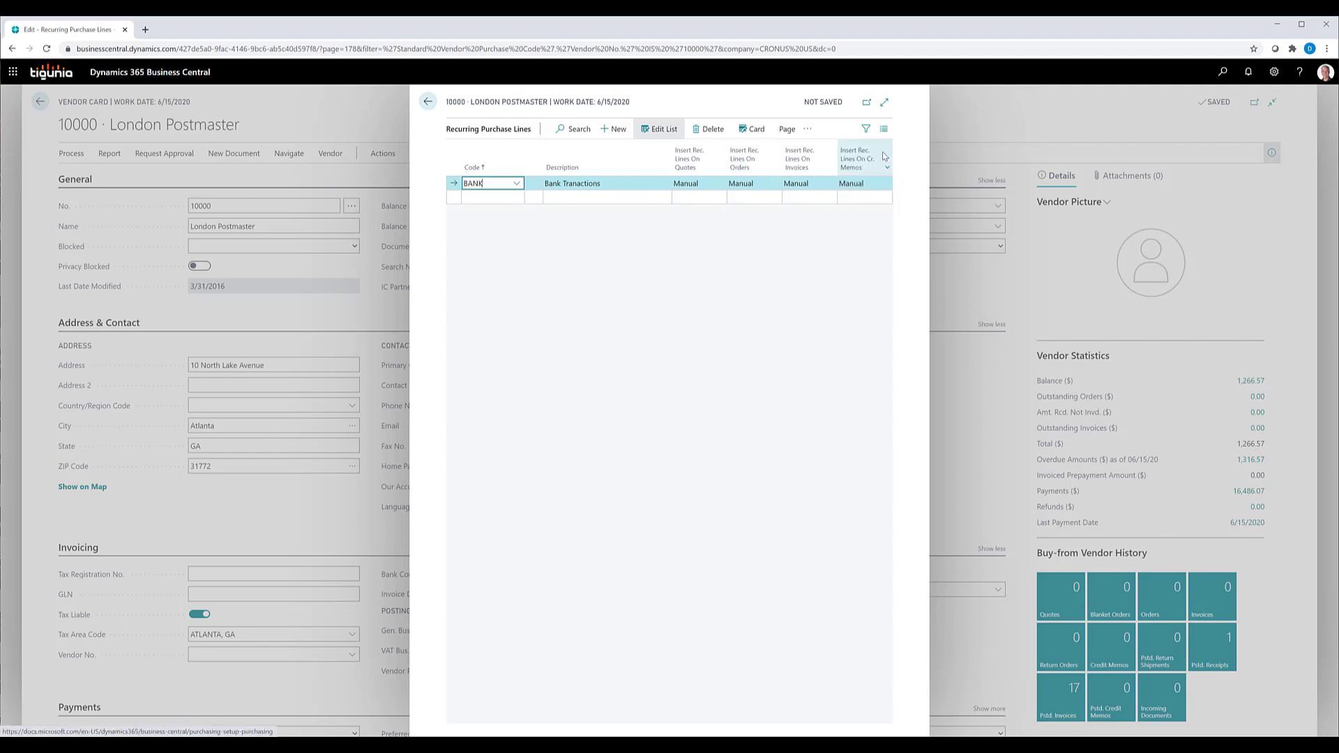
mouse_move(866, 172)
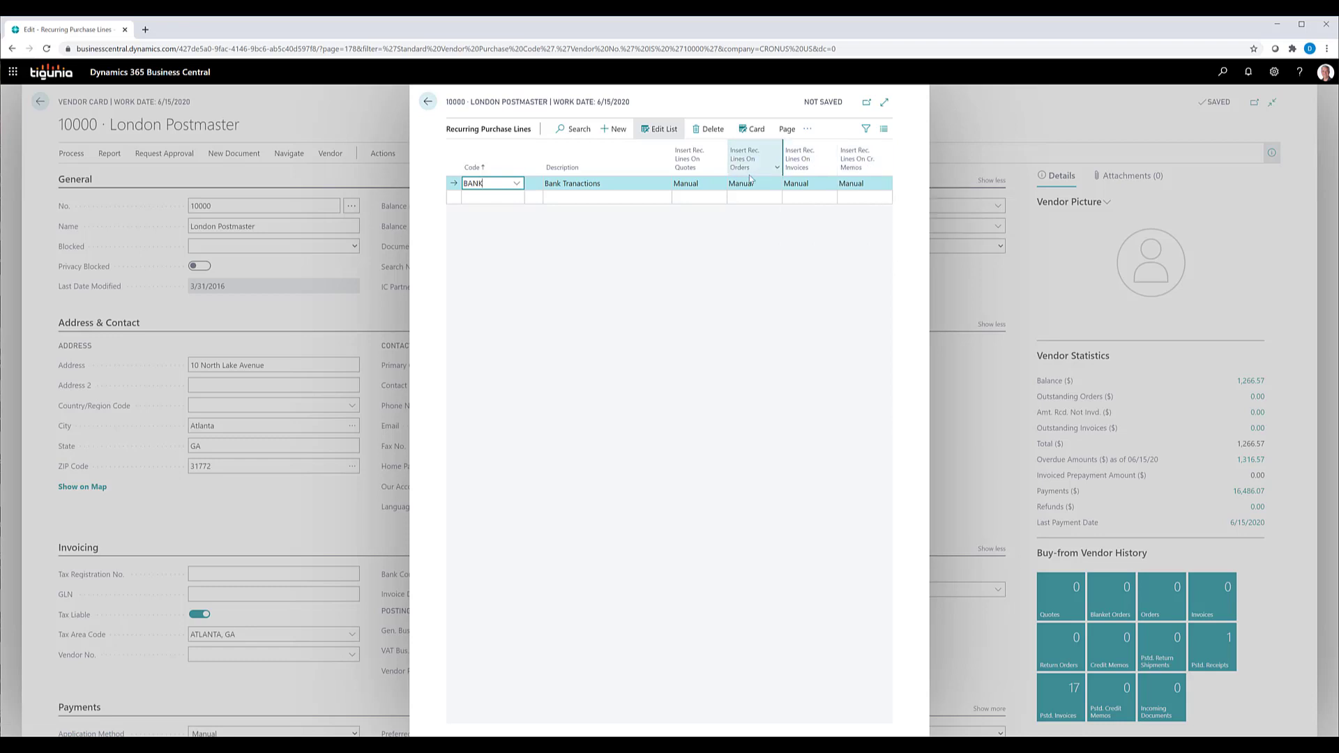
click(769, 185)
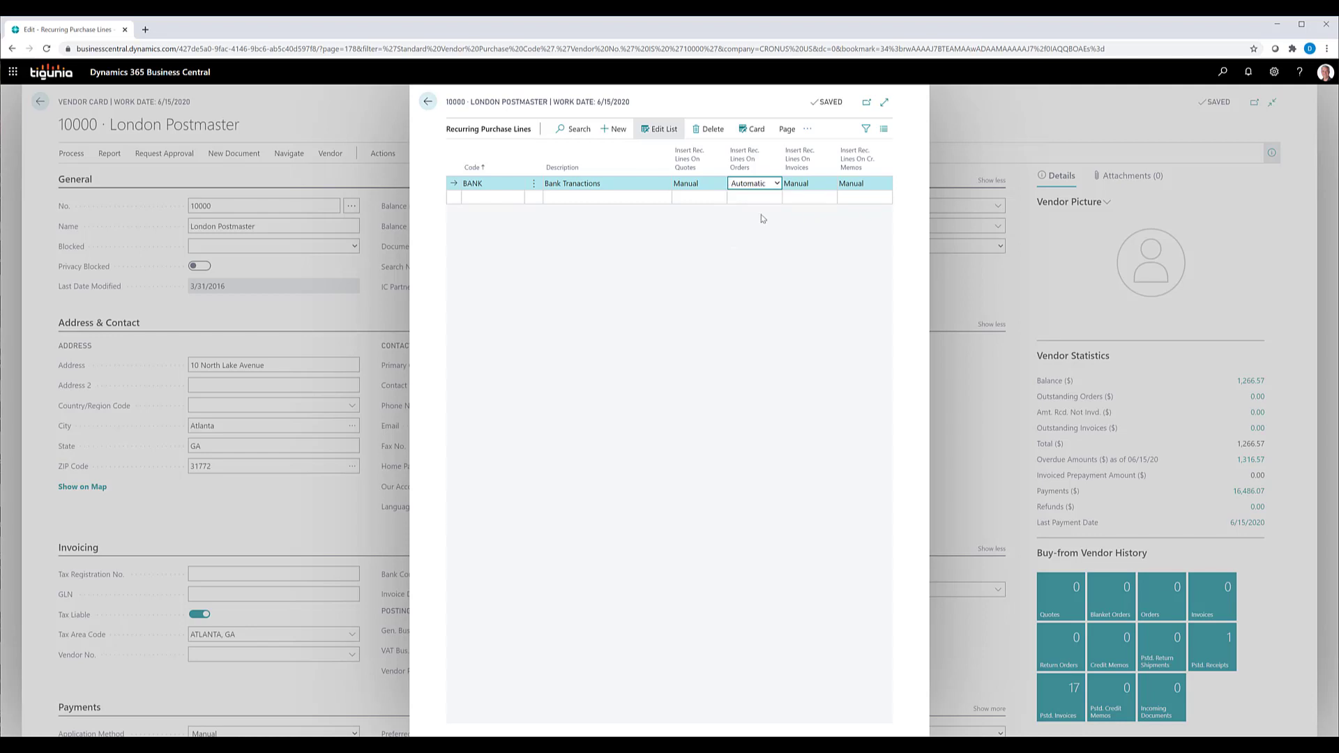
click(779, 185)
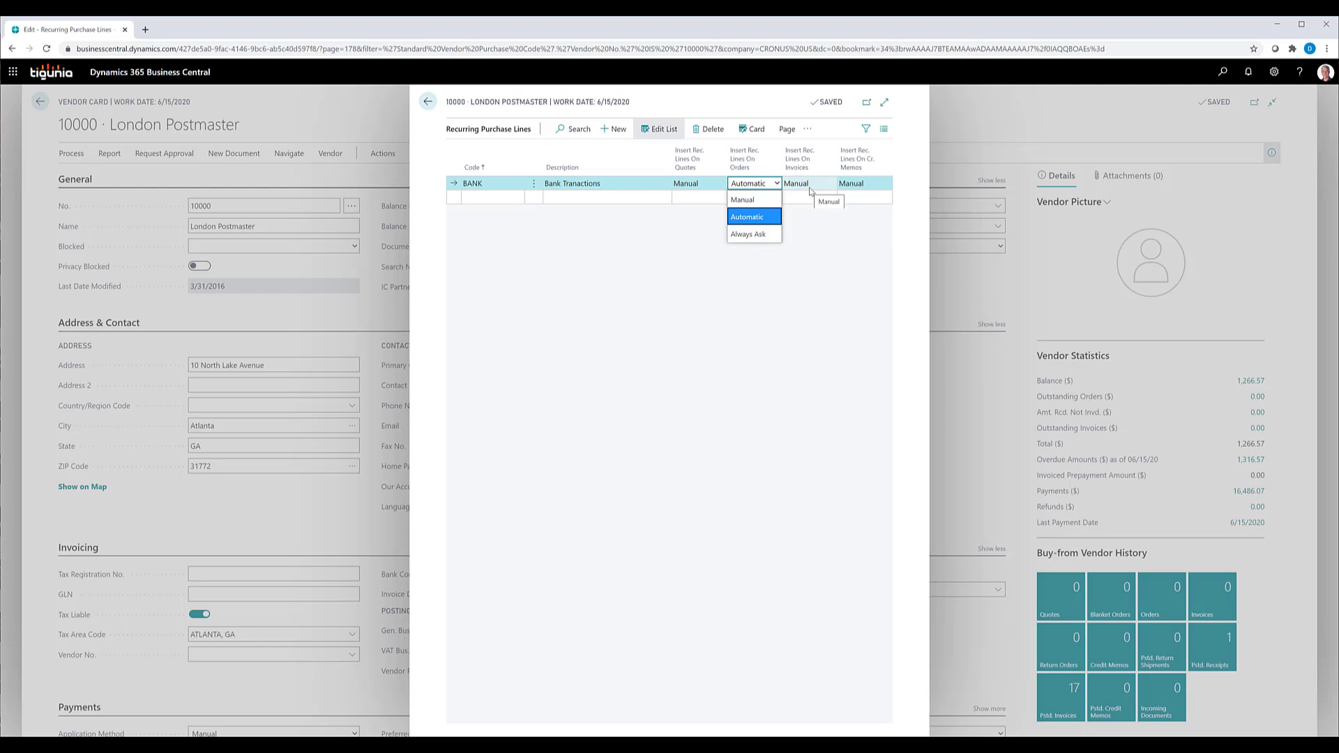
click(810, 187)
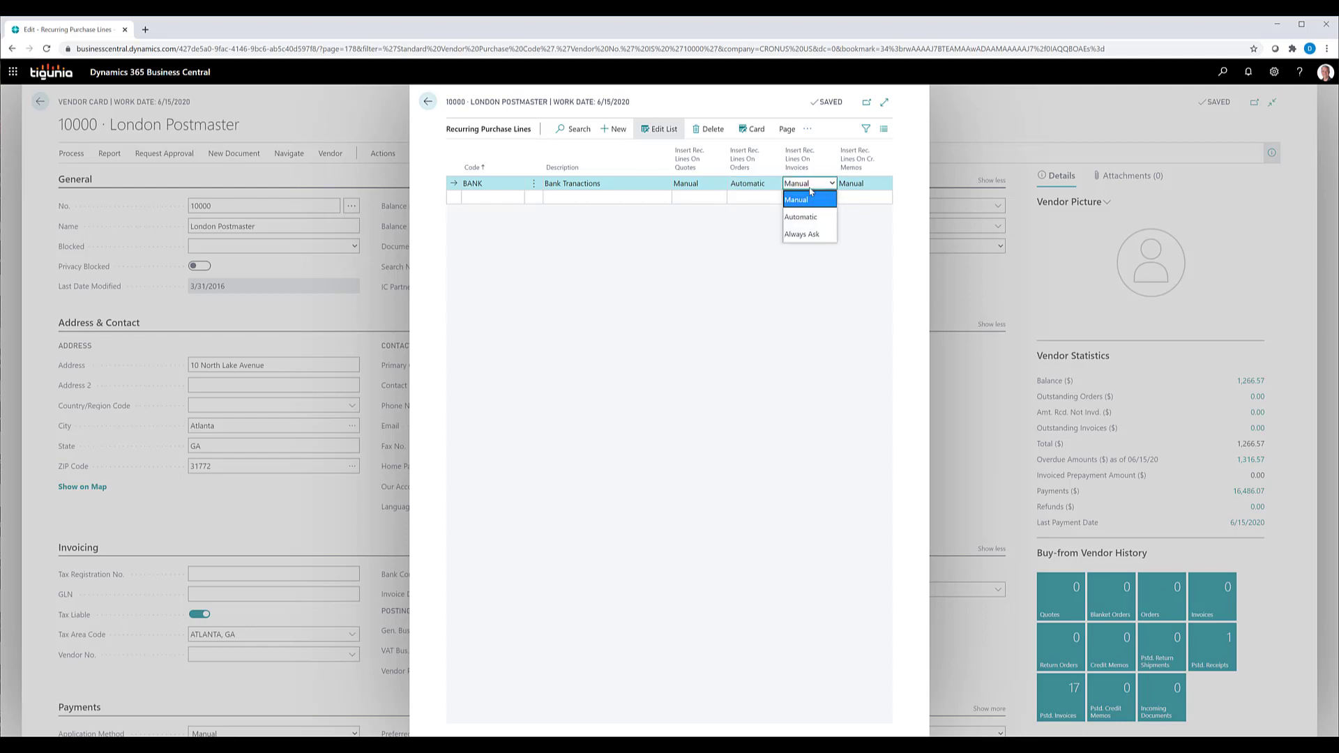
click(809, 222)
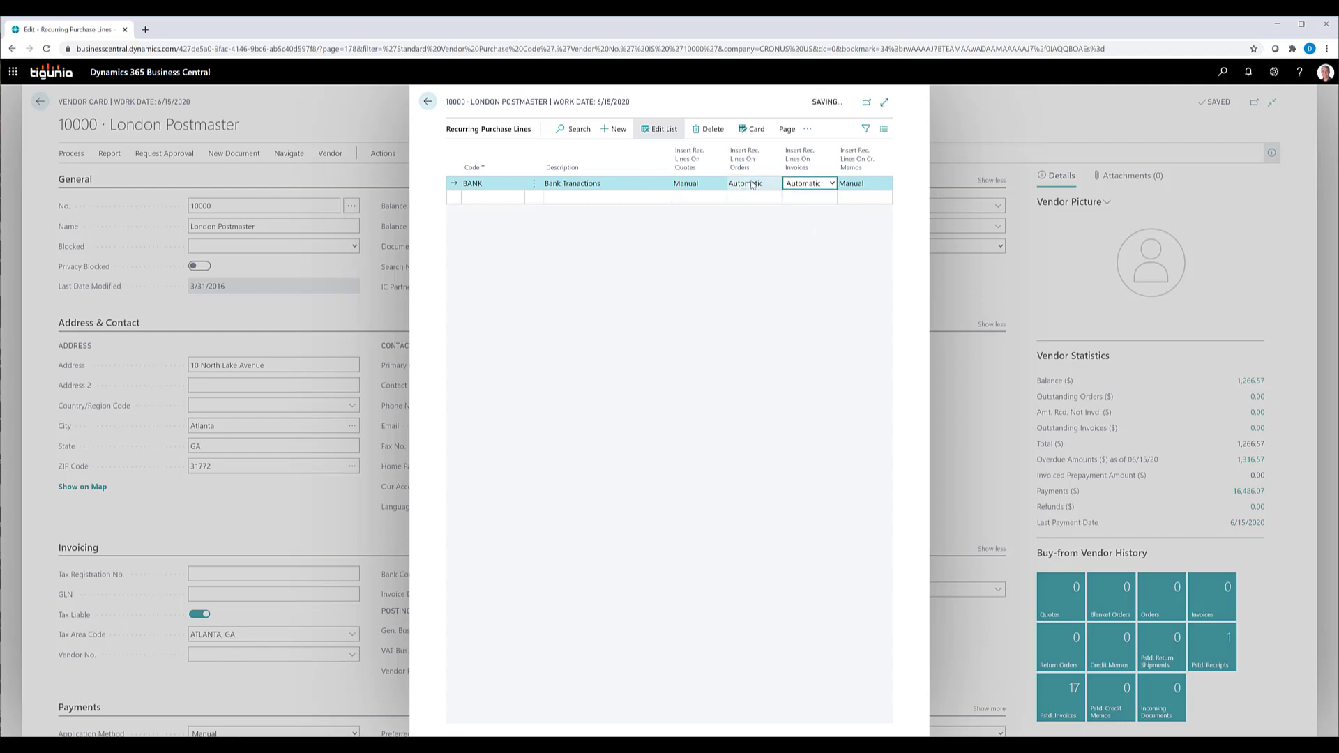
key(Escape)
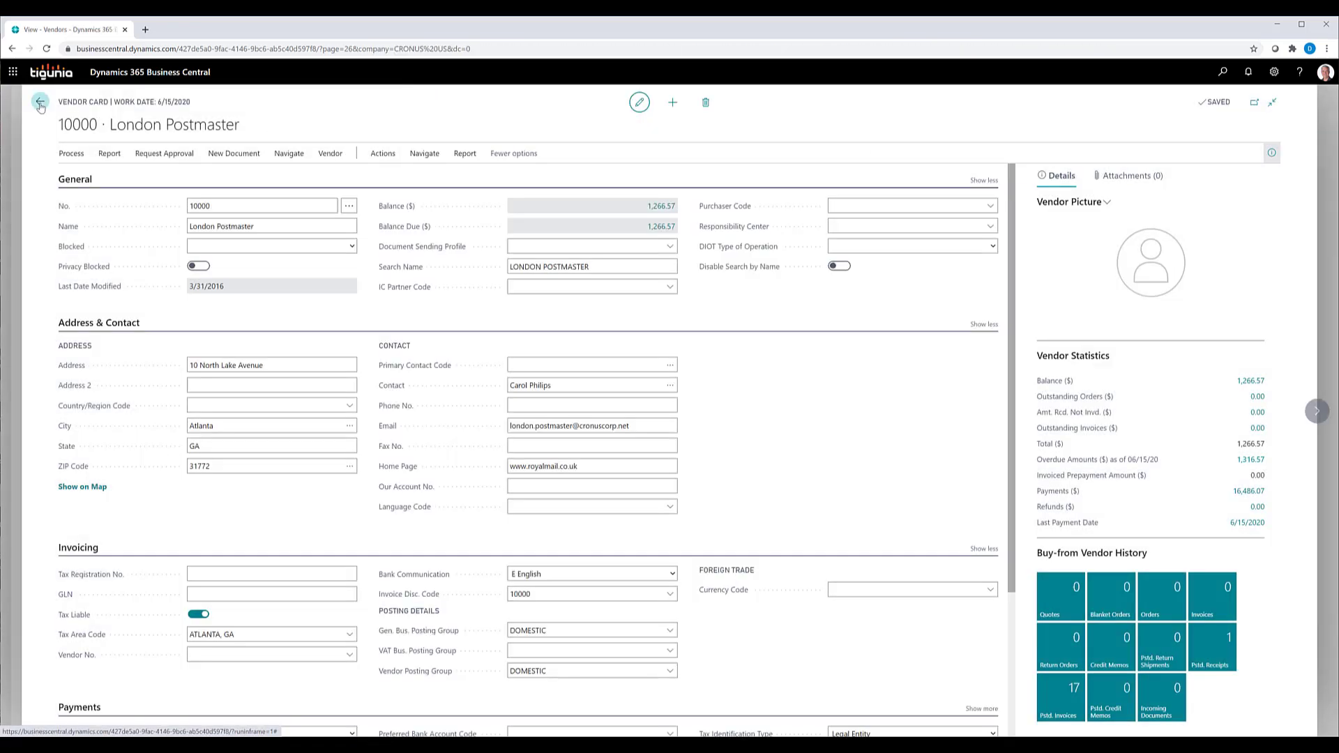
Return home and open the Purchase Invoices list by searching 'purch i'.
key(Escape)
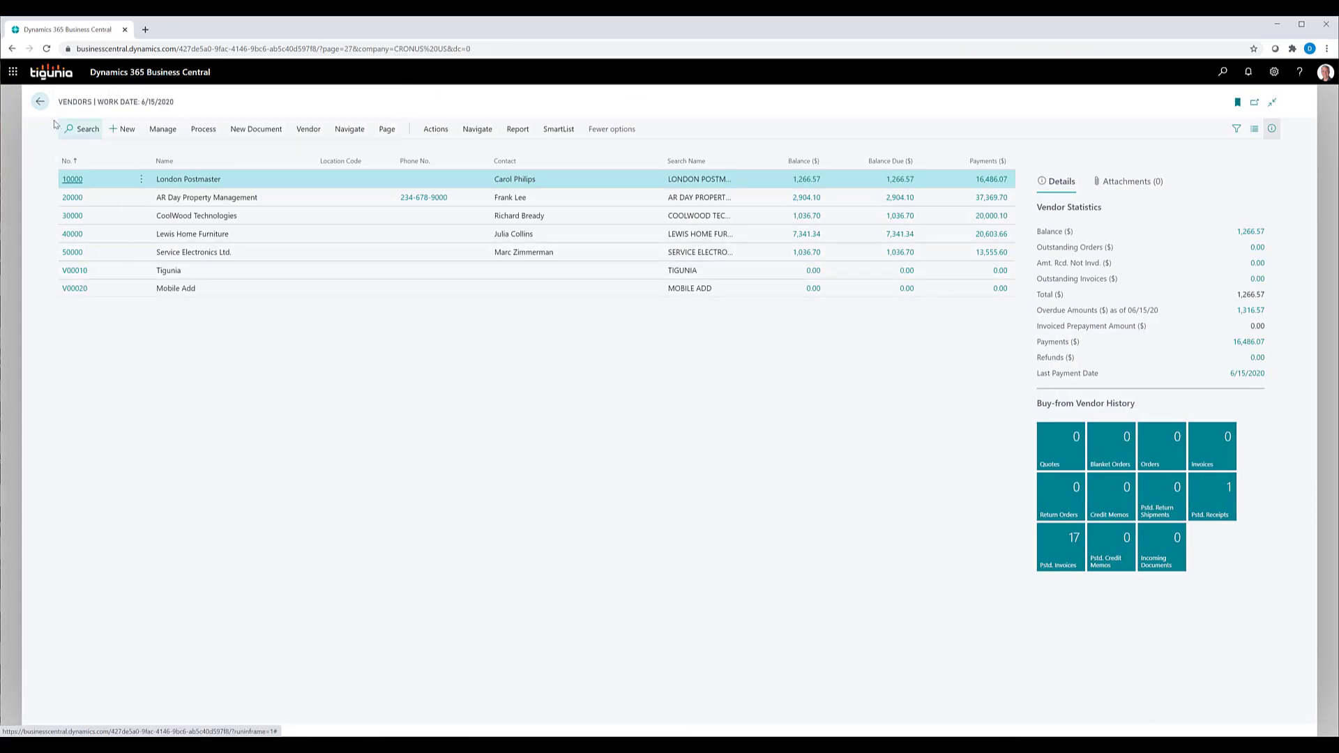
click(39, 101)
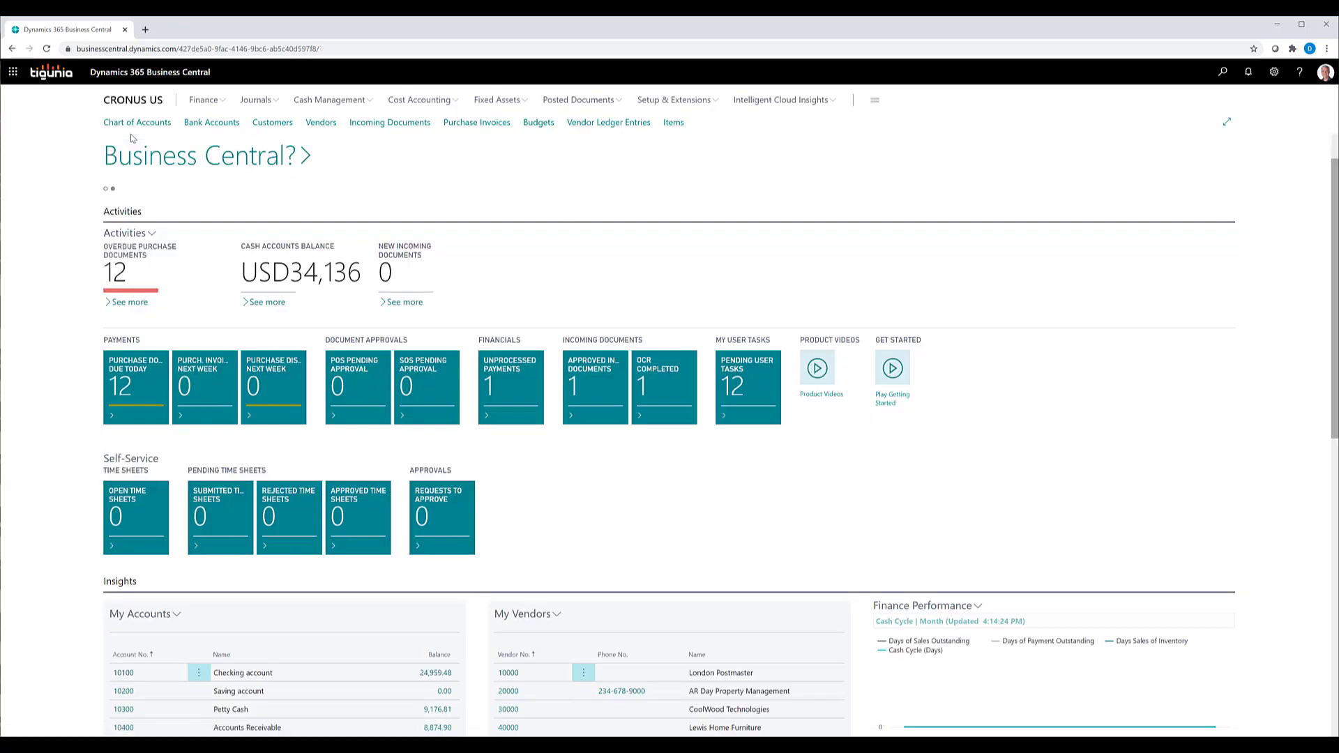
click(1224, 76)
text(purch inv)
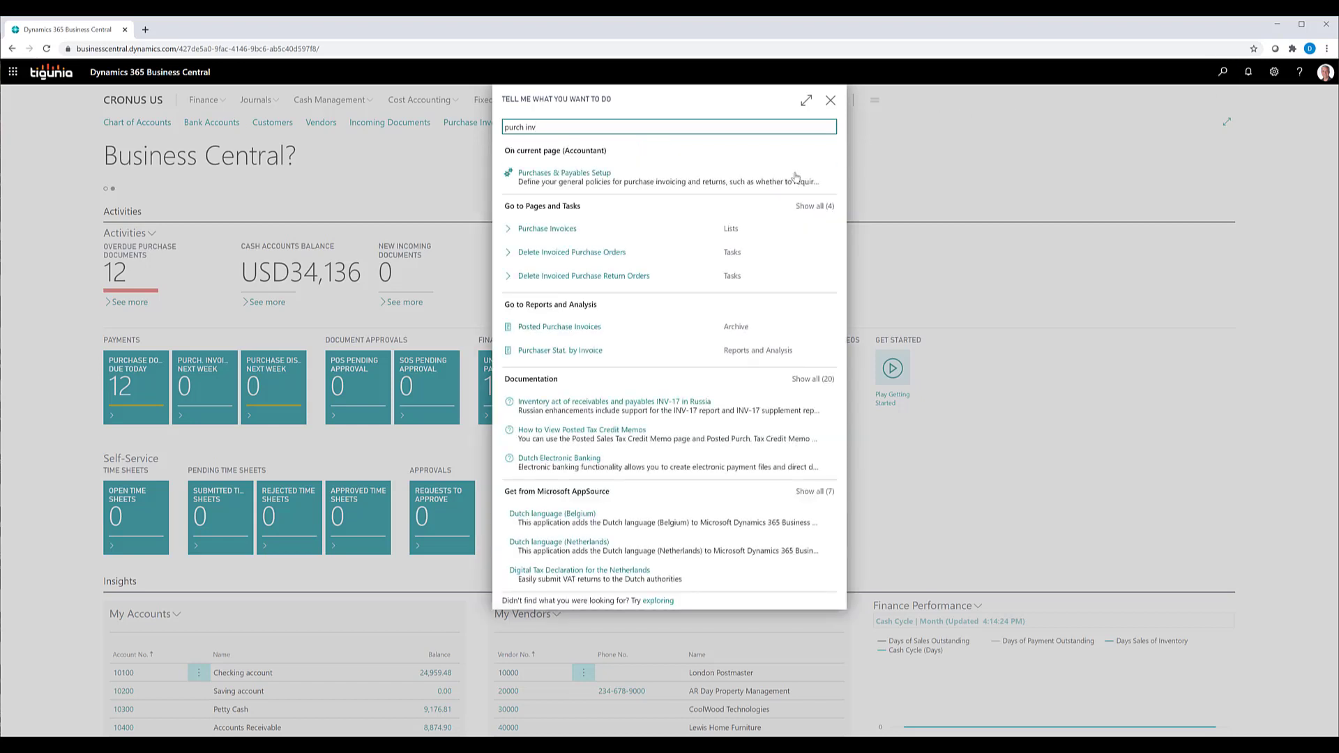
click(571, 232)
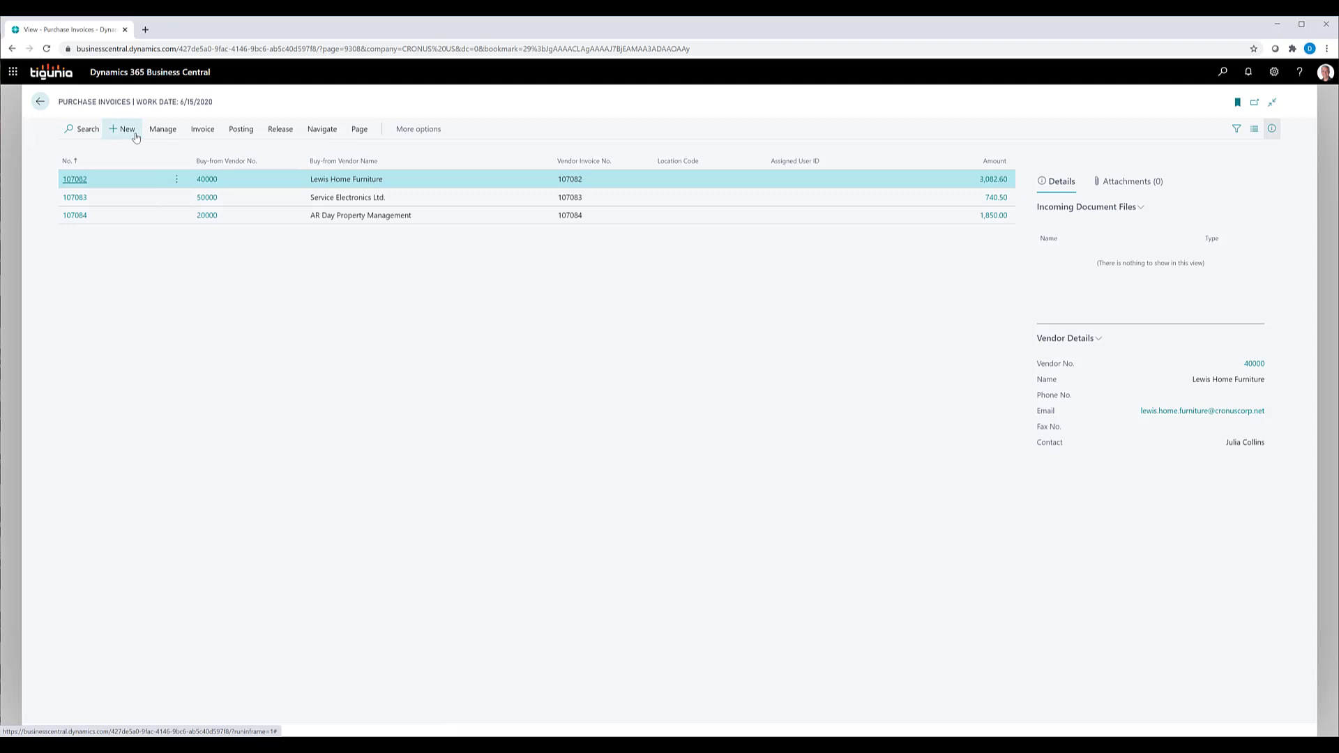
Create purchase invoice 107088 for vendor 10000, auto-filling BANK lines 60400 and 60500, then exit.
key(alt+n)
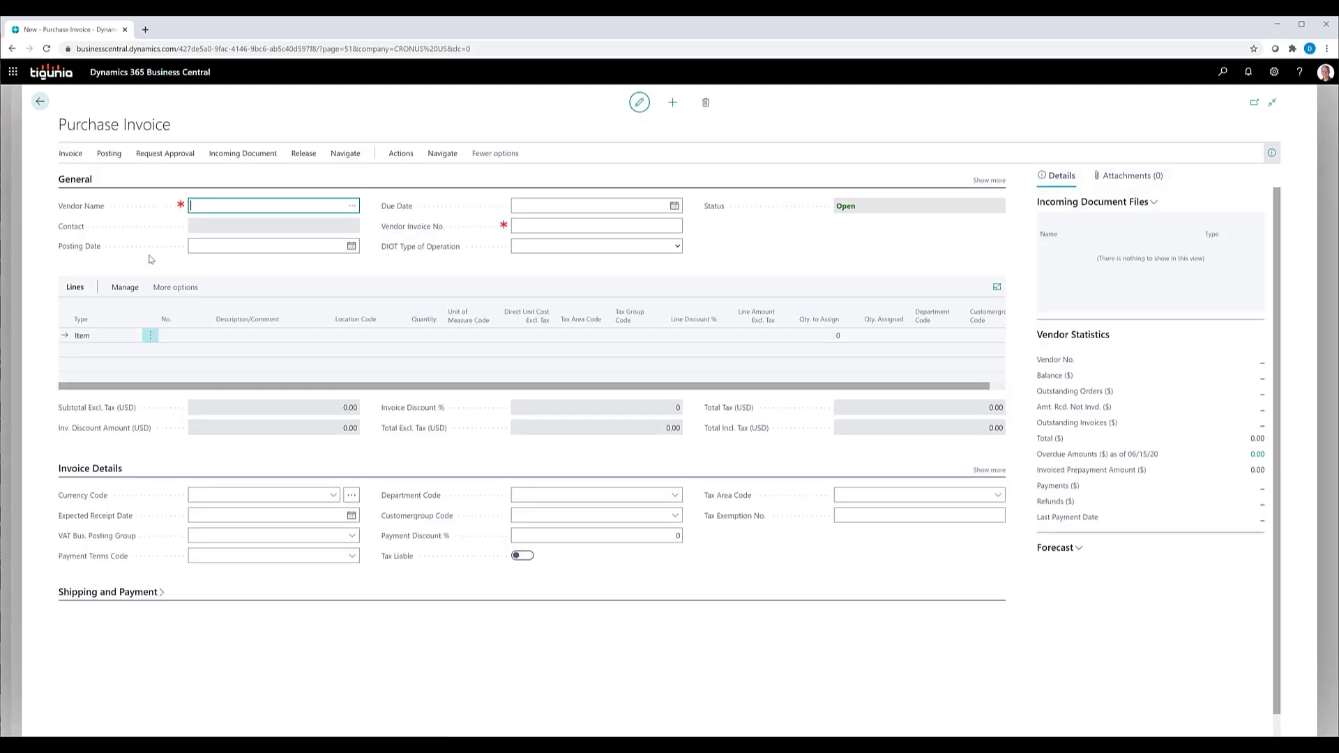
text(10000)
key(Tab)
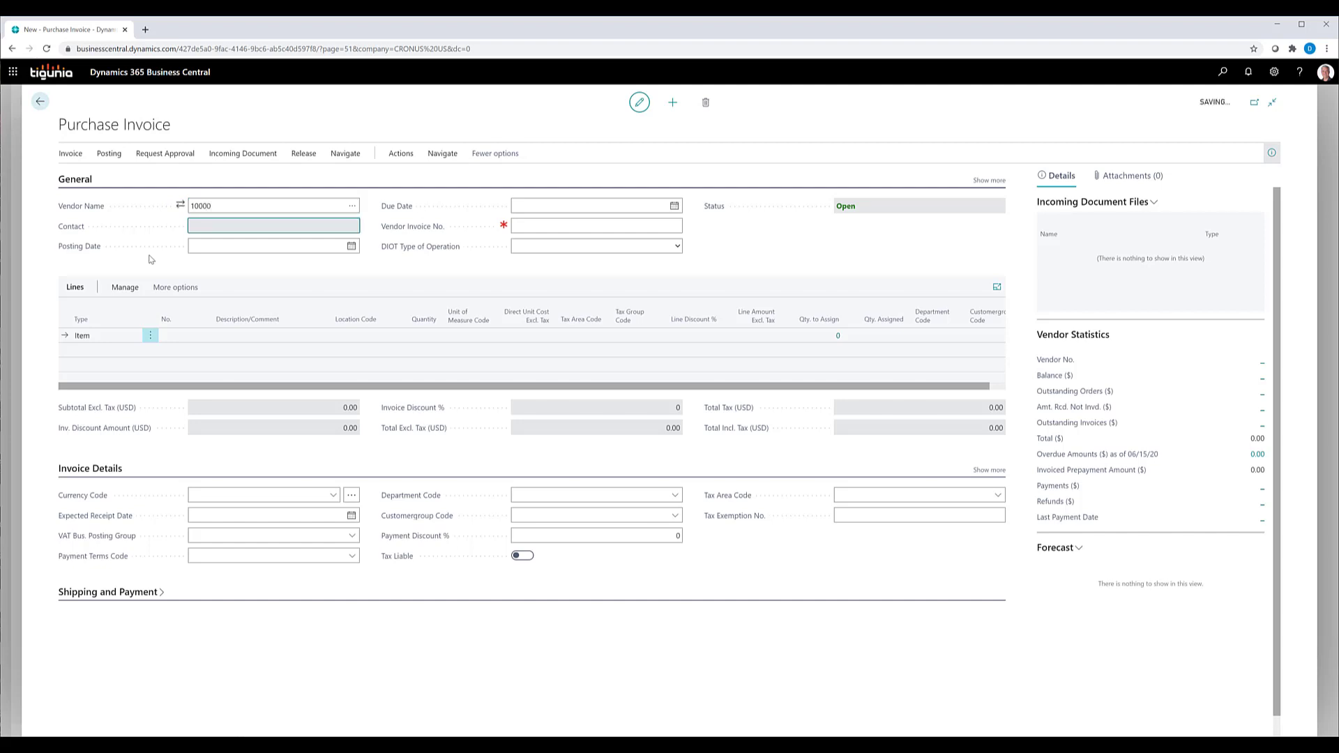
click(235, 248)
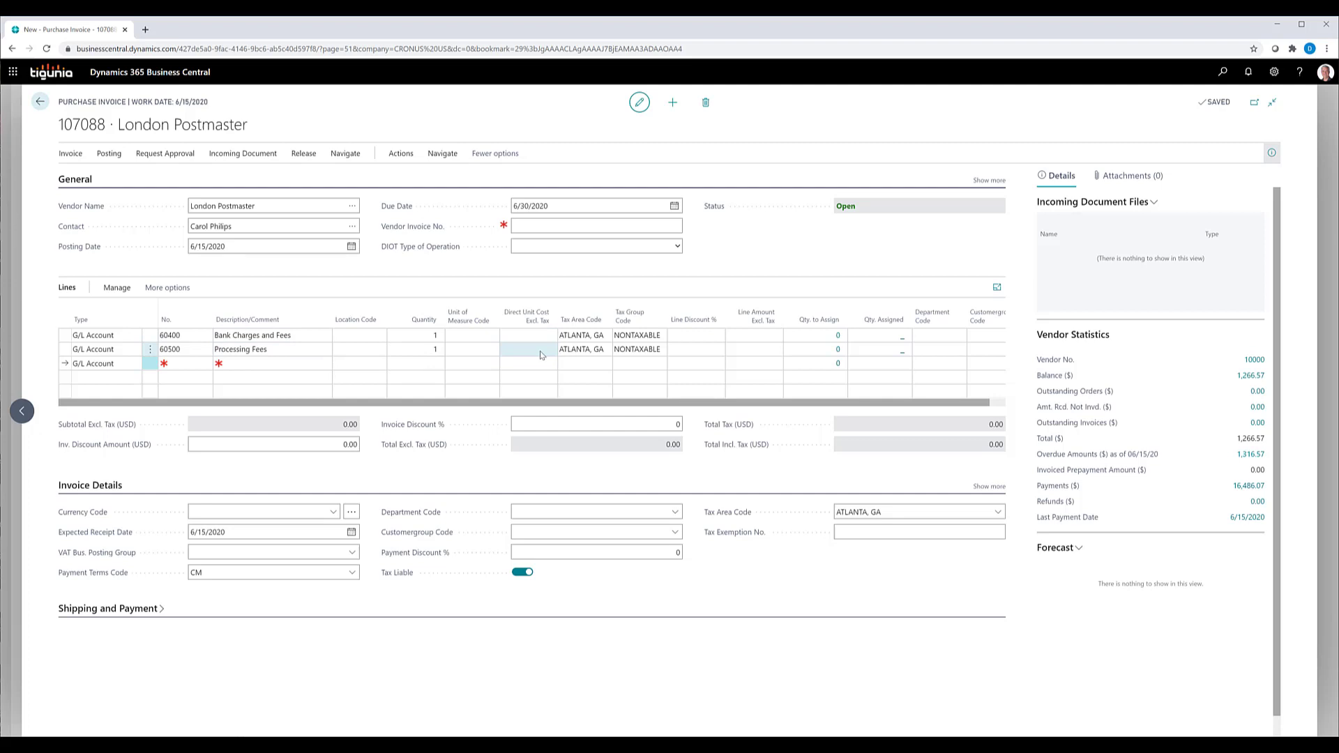
click(38, 103)
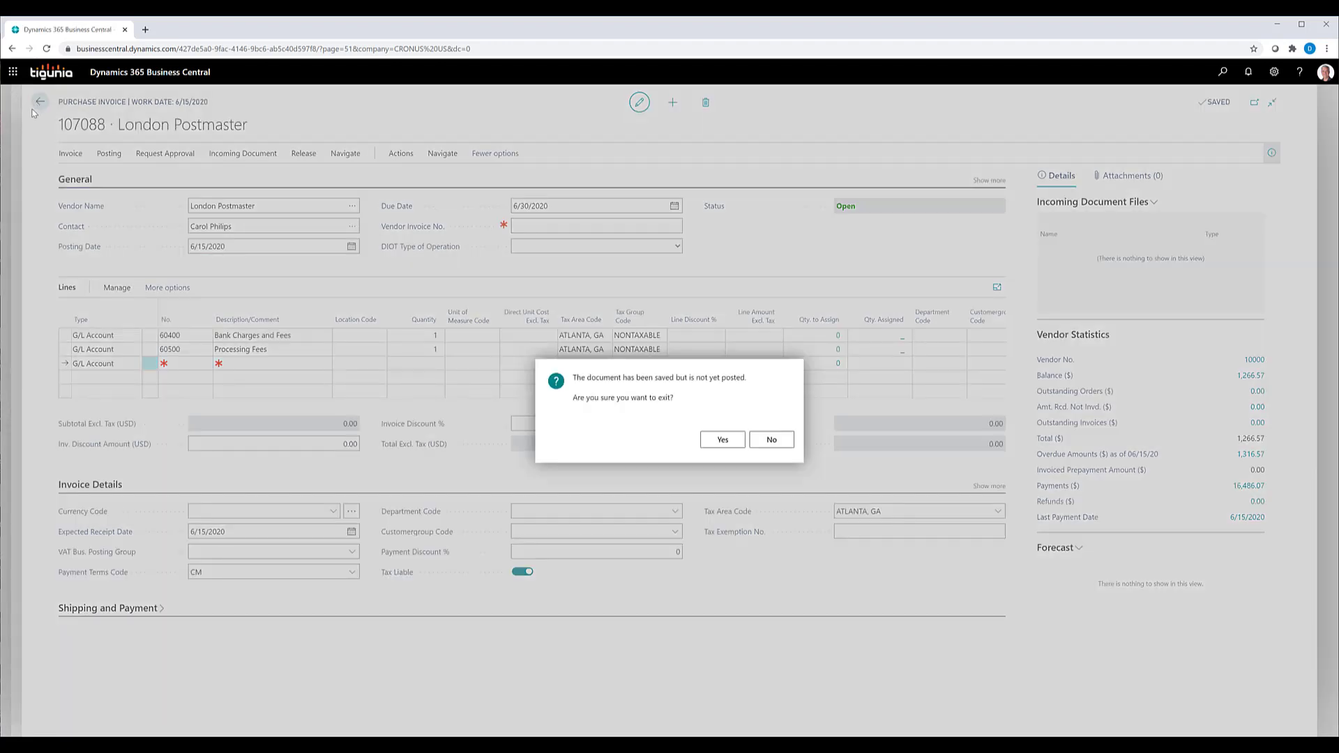
Confirm exit and start new invoice 107089 for vendor 20000 AR Day Property Management.
click(721, 441)
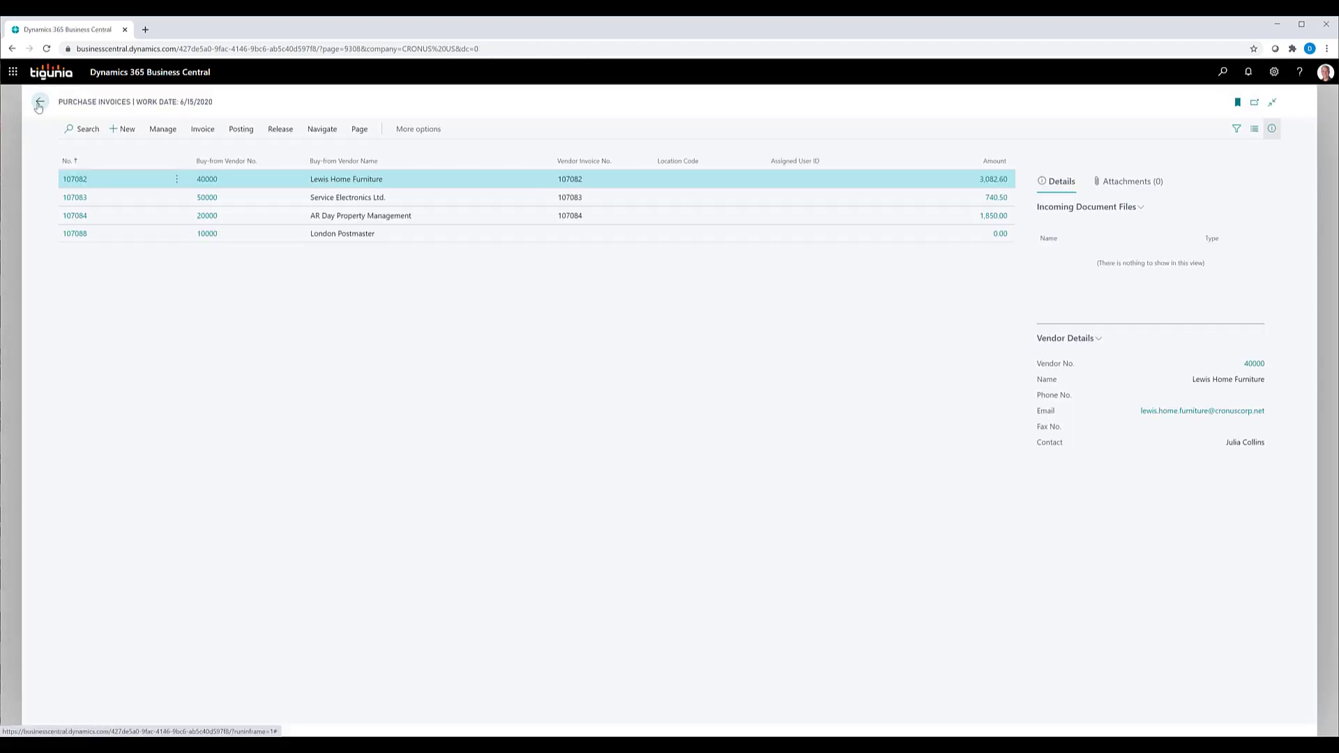
click(120, 137)
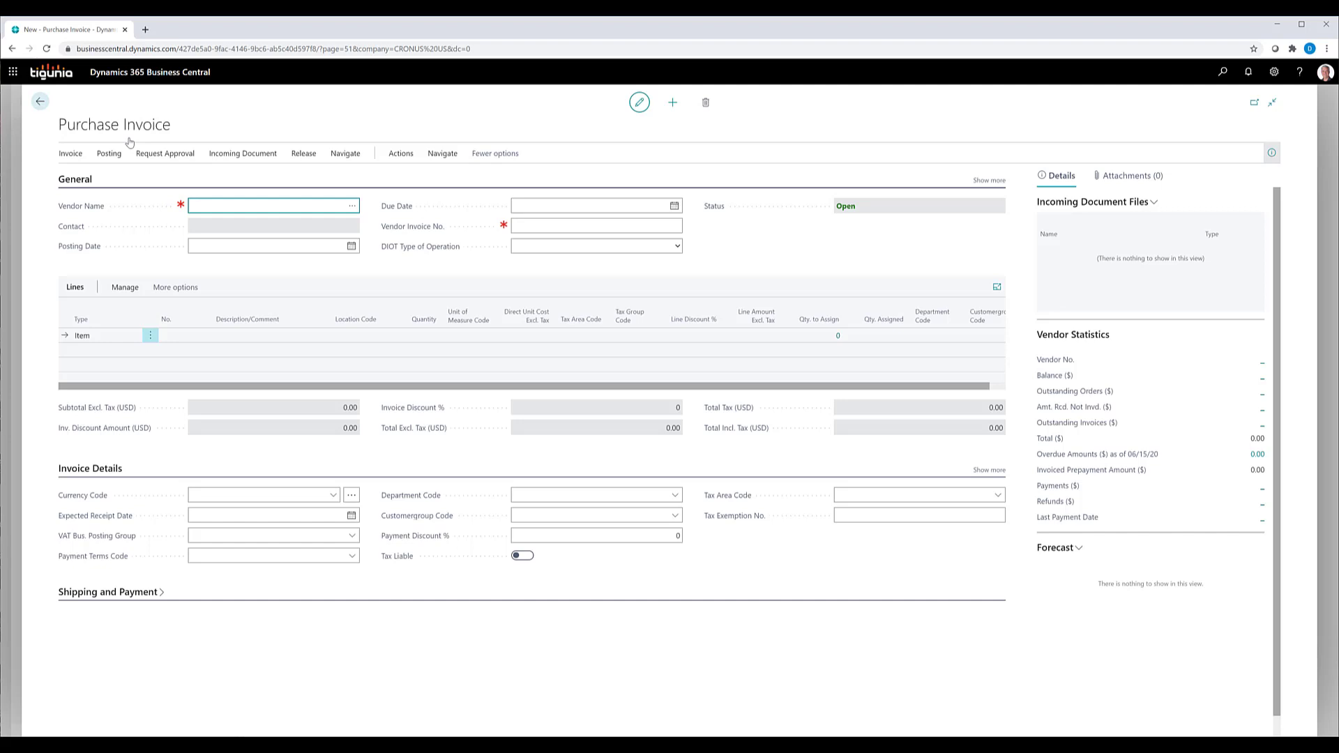
text(20000)
key(Tab)
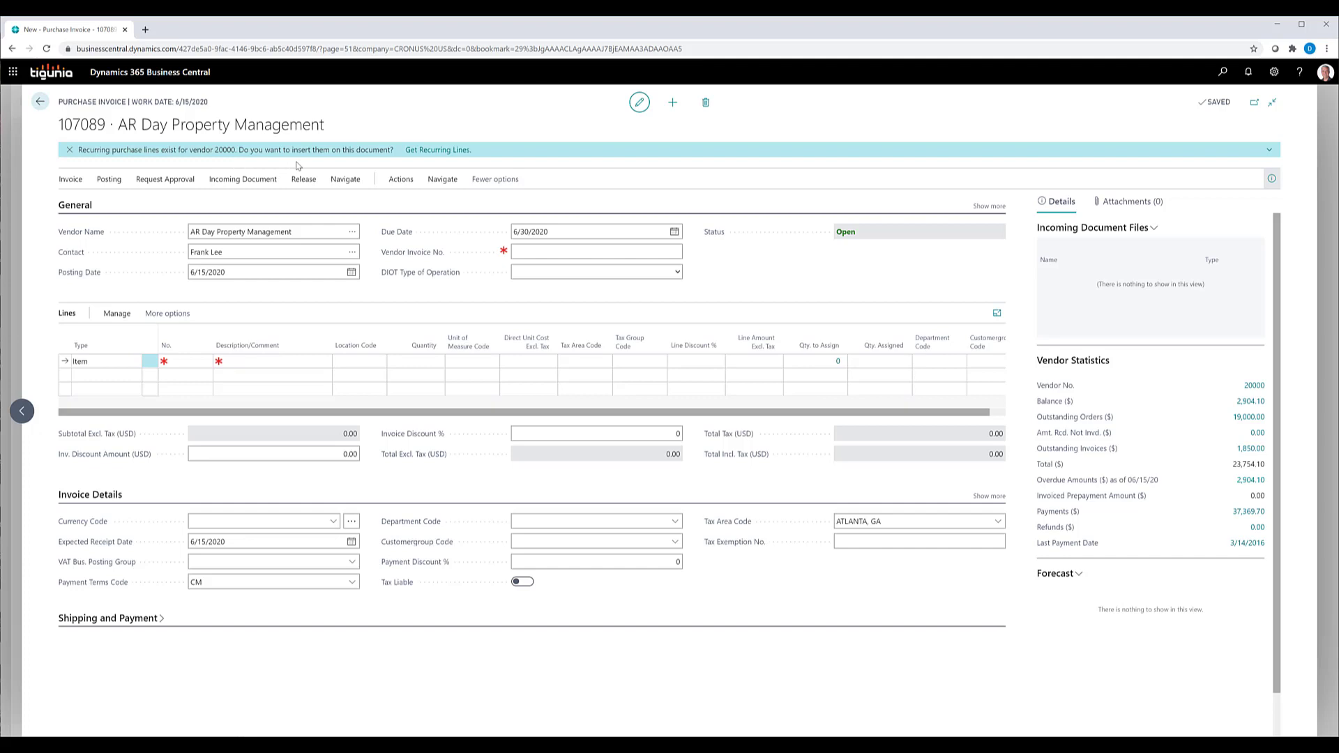
Insert PROPERTY recurring lines 60100 Rent Expense and 61300 Utilities Expense into invoice 107089.
click(436, 151)
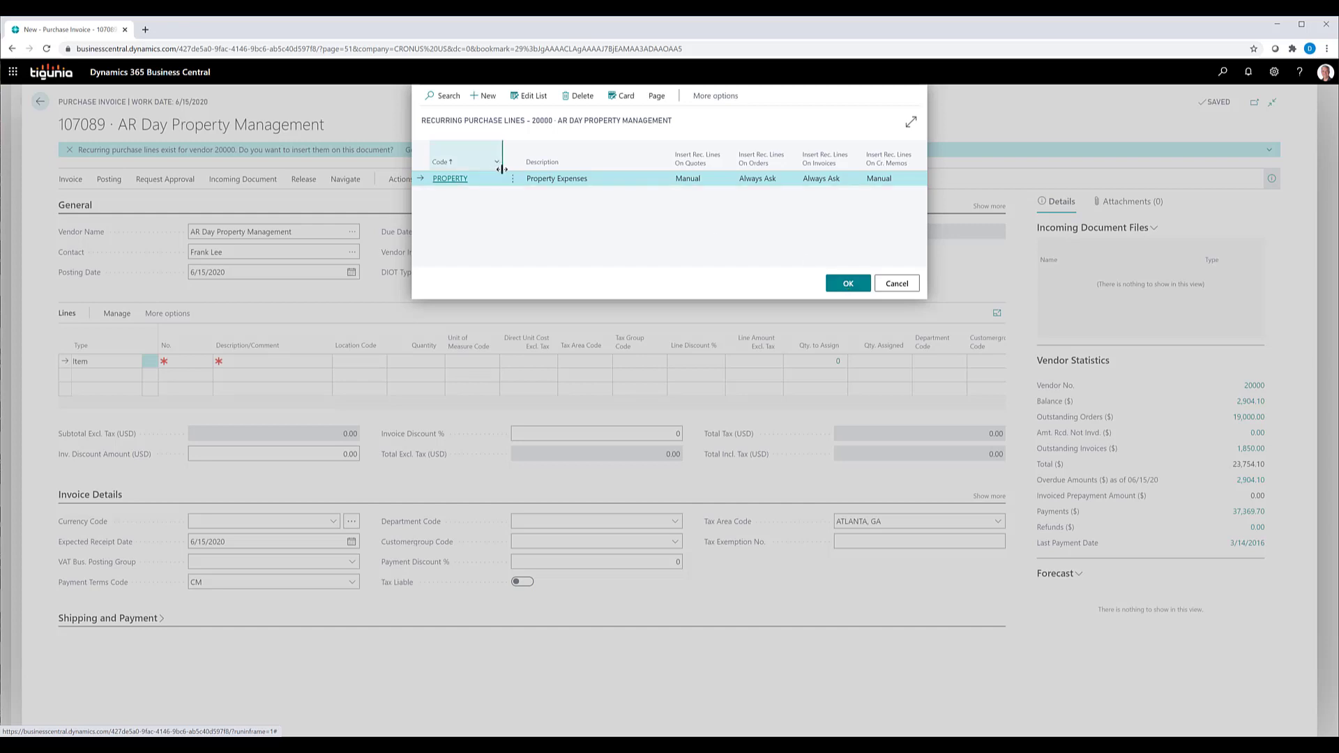
click(848, 283)
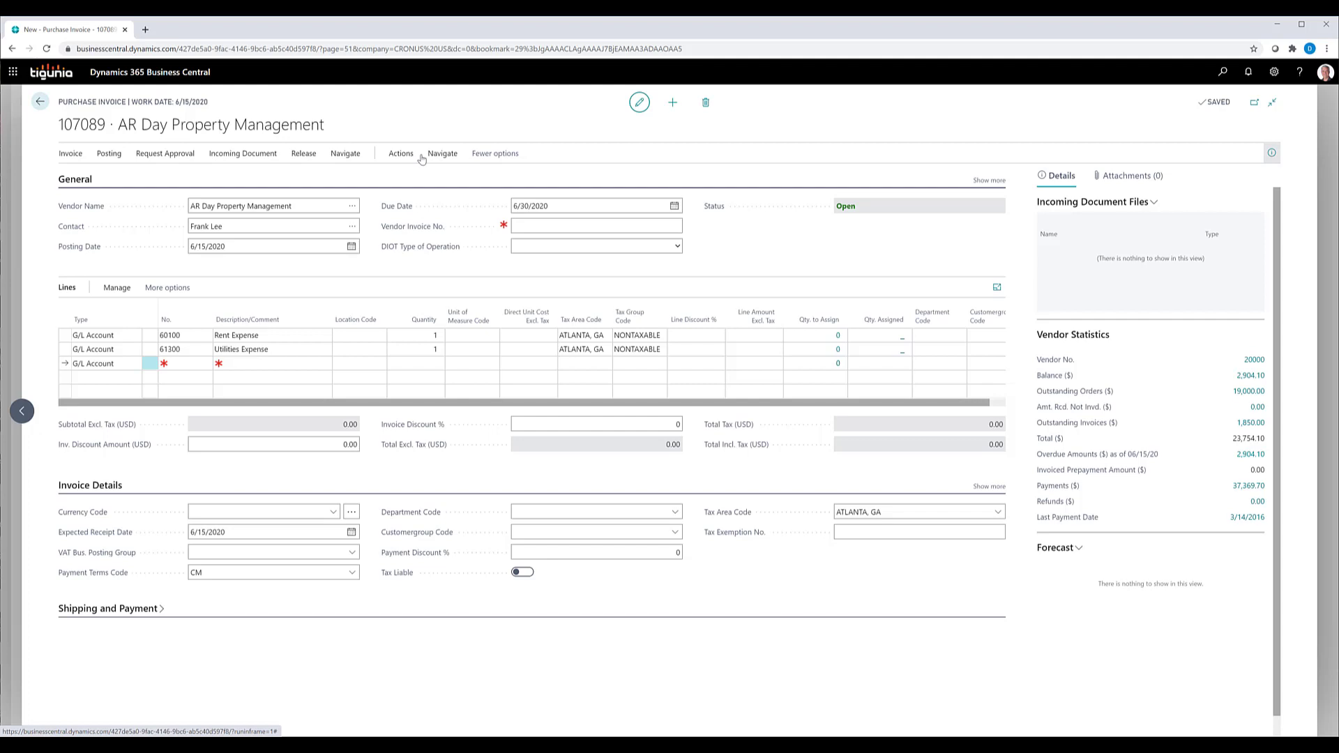
Exit invoice 107089 unposted, then open the Customers list by searching 'customer'.
click(42, 102)
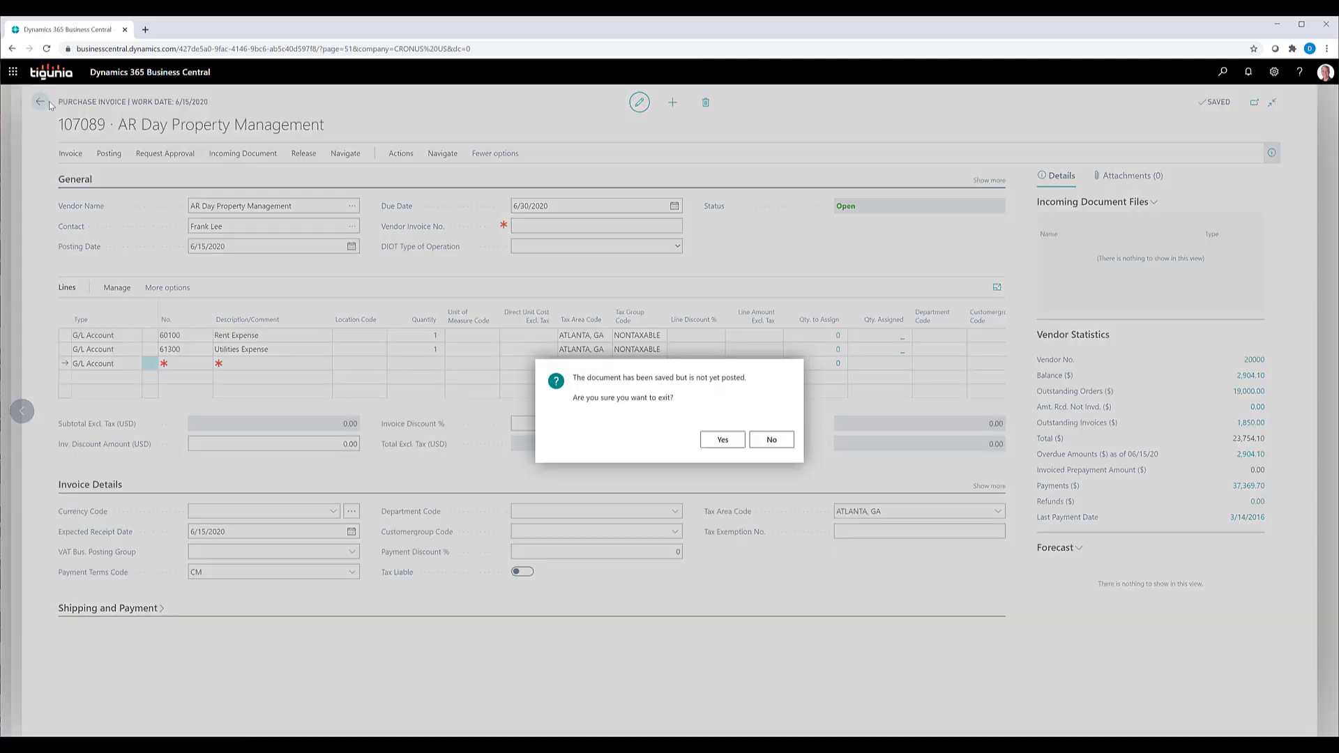
click(720, 440)
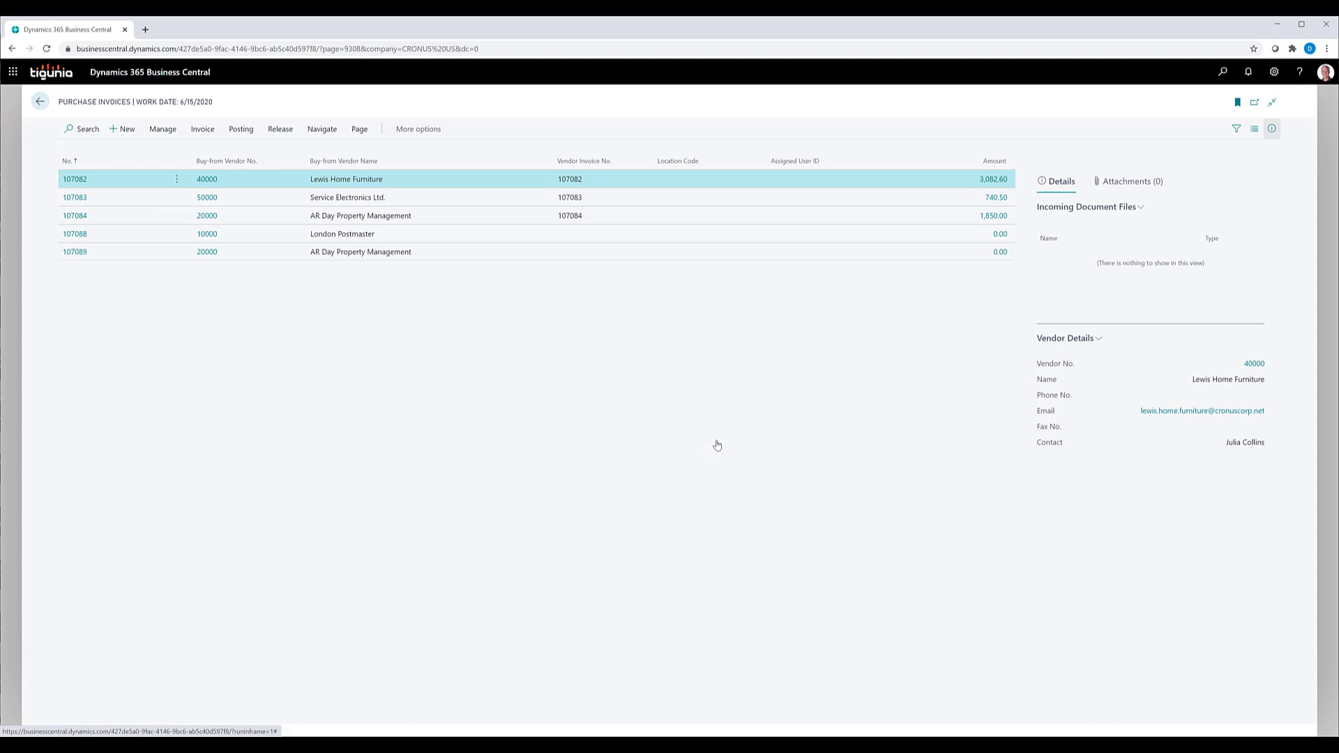
click(1223, 72)
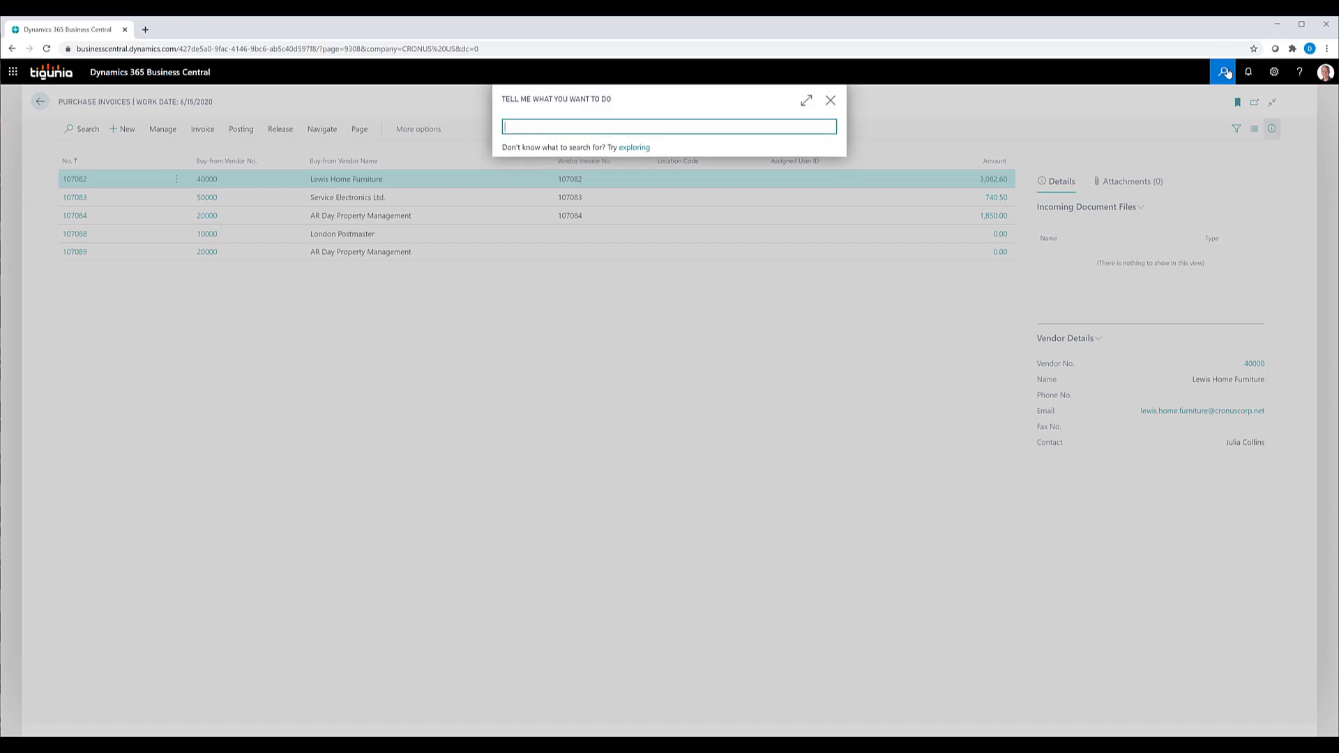
text(customer)
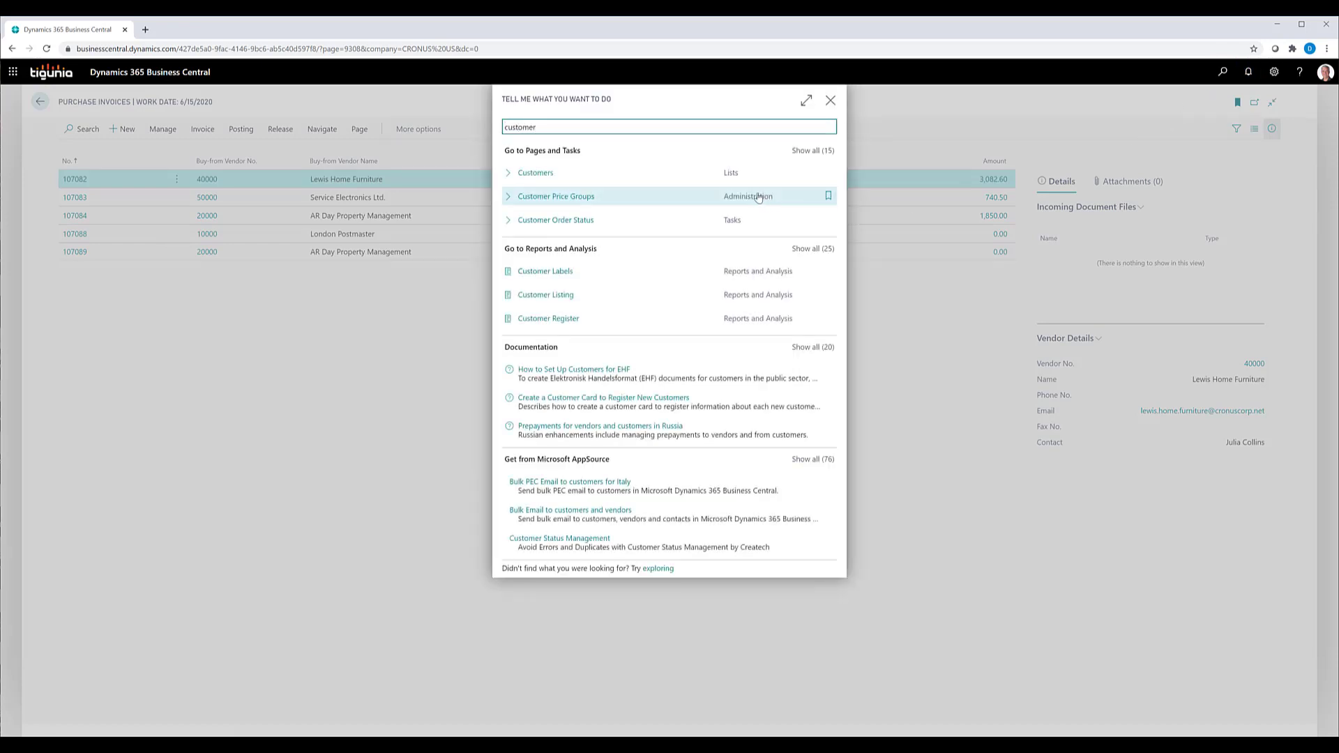
click(533, 180)
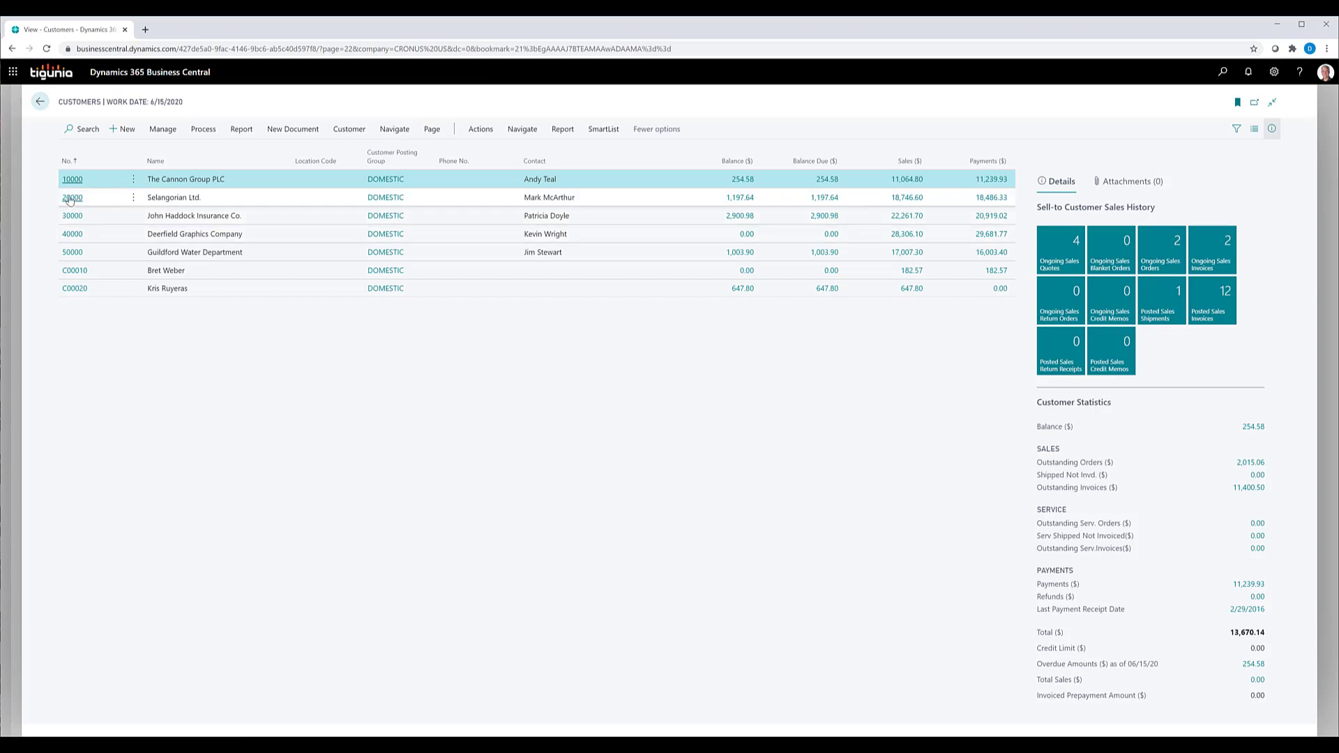
Select customer 20000 Selangorian Ltd. and show its Navigate > Sales pages.
key(Down)
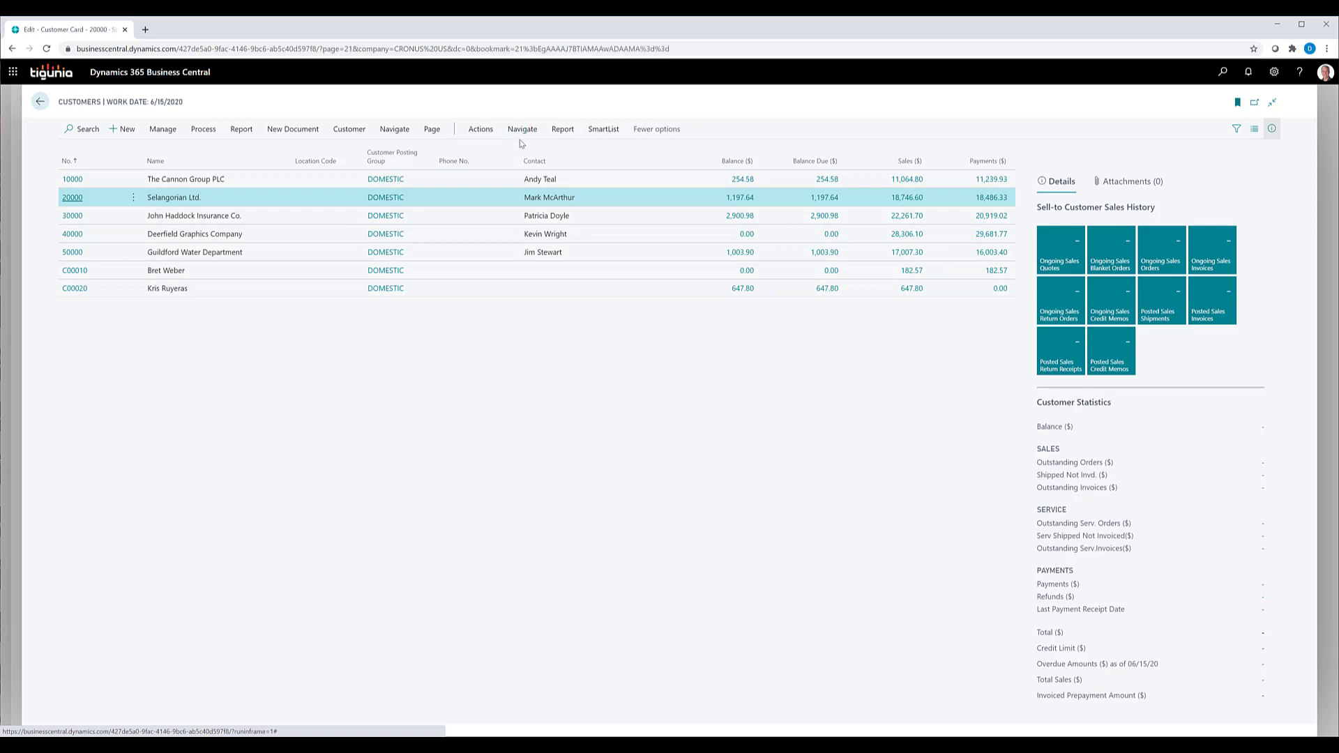
click(349, 154)
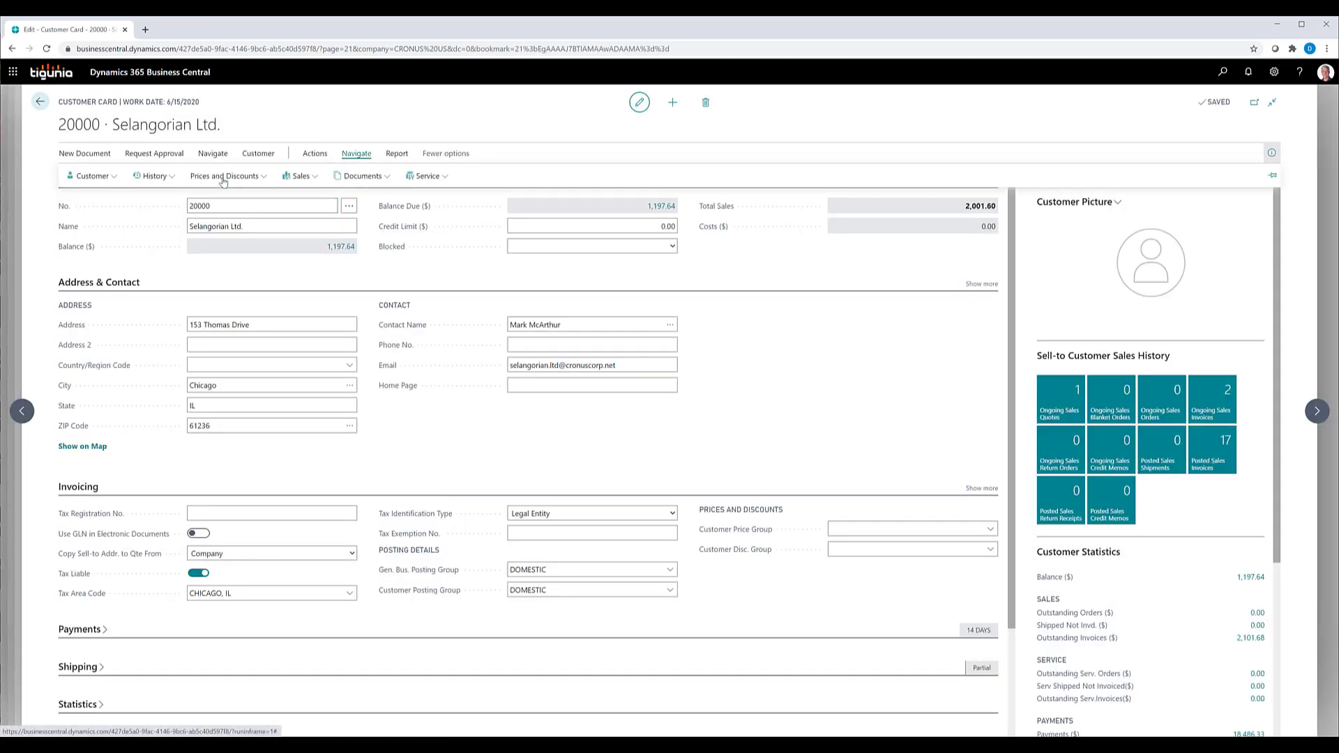
click(297, 177)
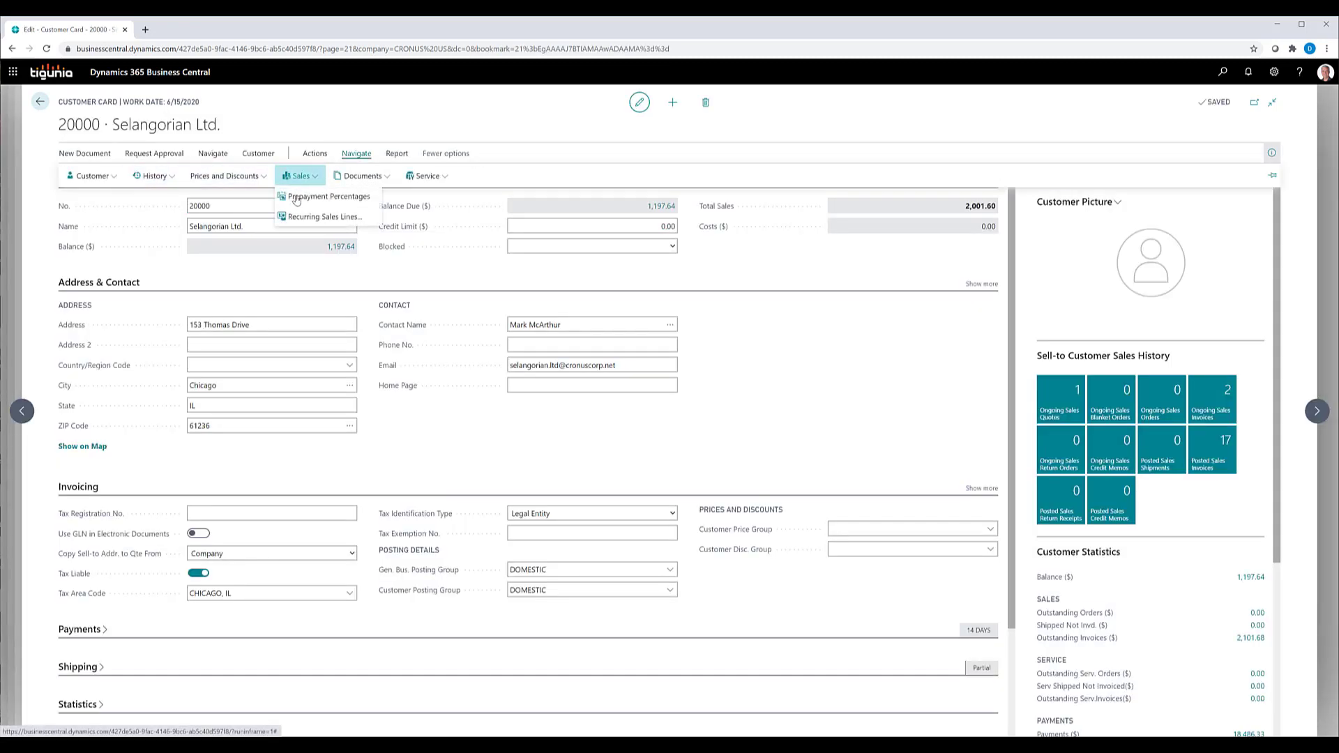
Show customer 20000's recurring sales lines, listing the ANTWERP and SALES codes.
click(308, 223)
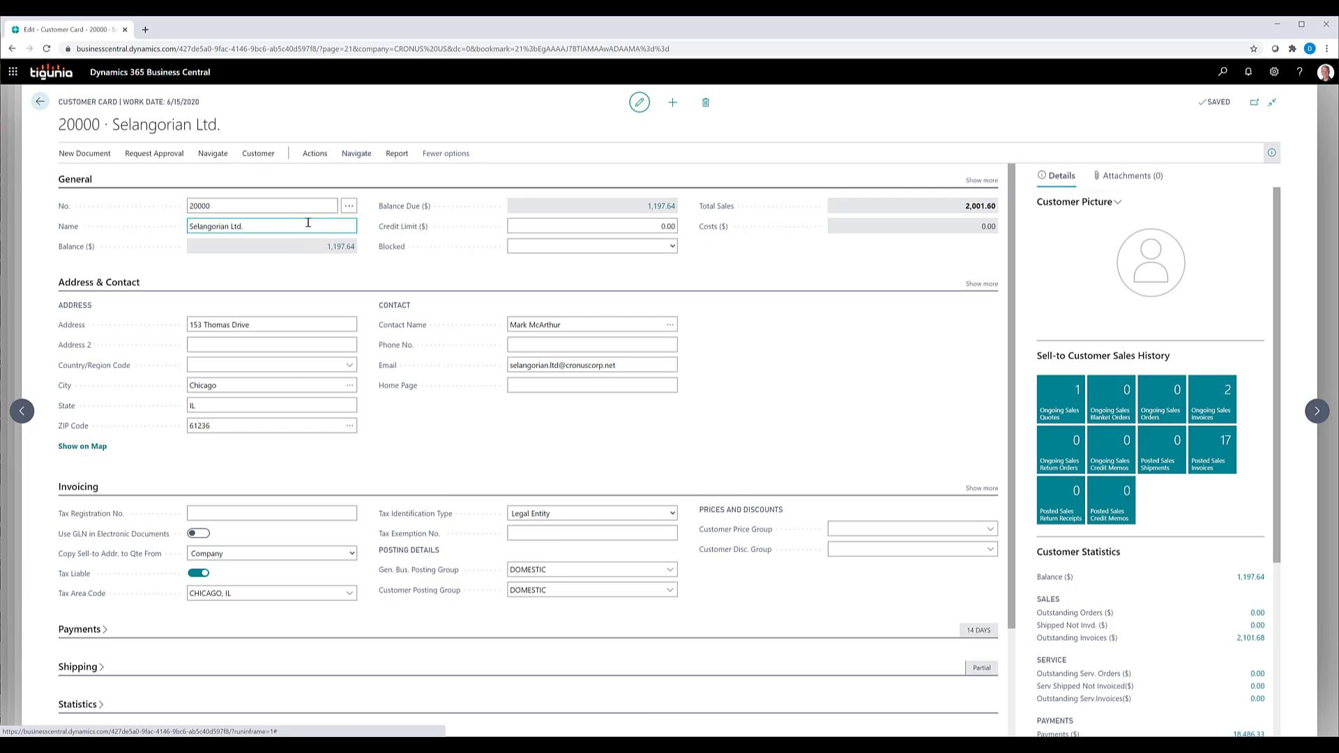